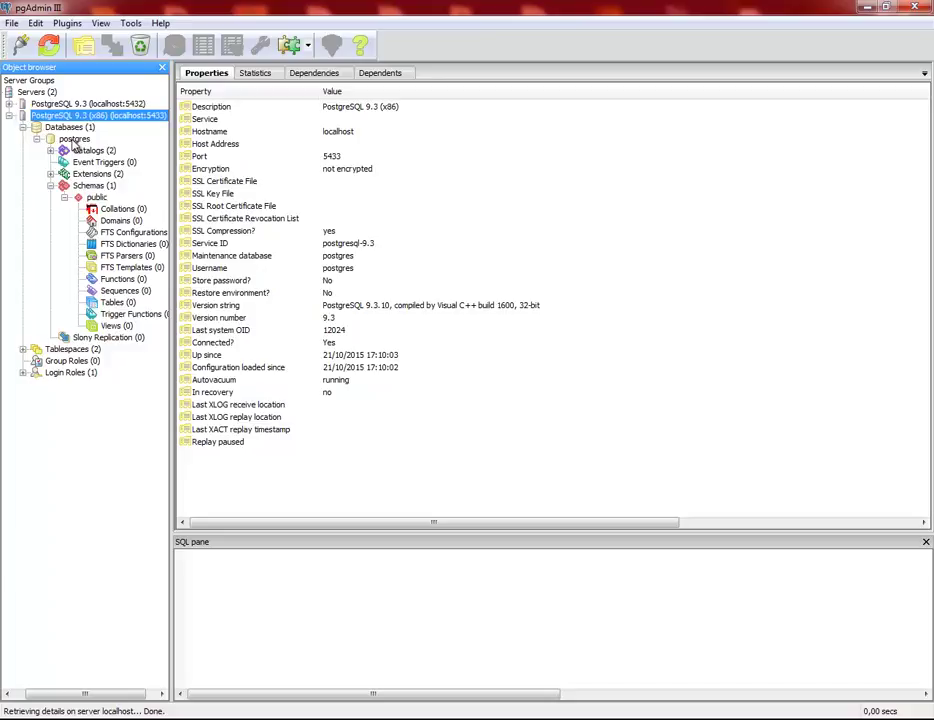
# Start a new table named estudiantes in the public schema of the postgres database on the port 5433 server
pyautogui.click(74, 140)
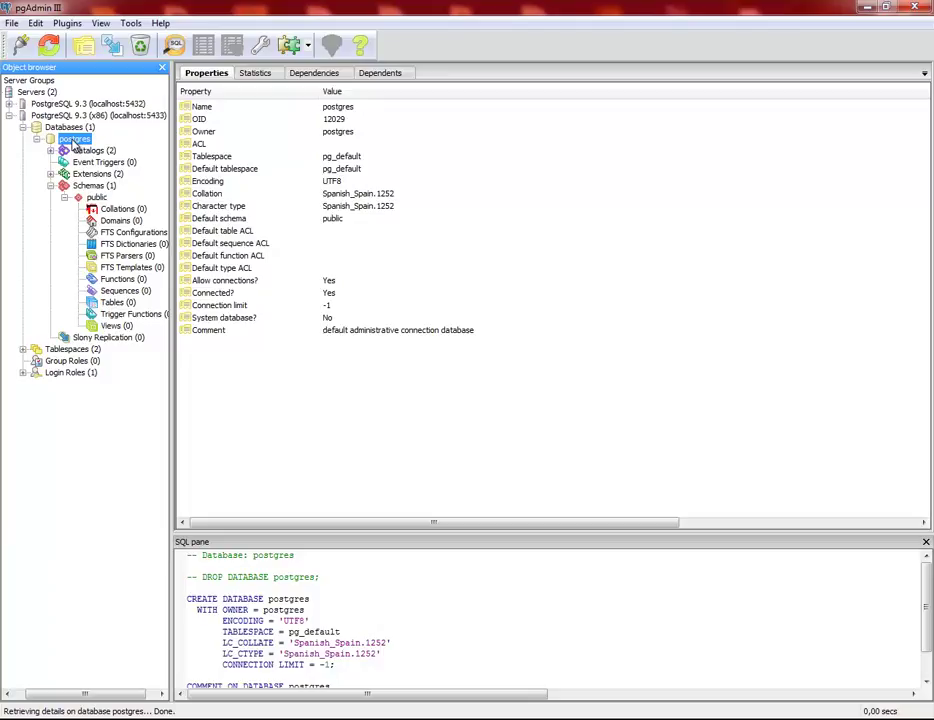
pyautogui.click(117, 302)
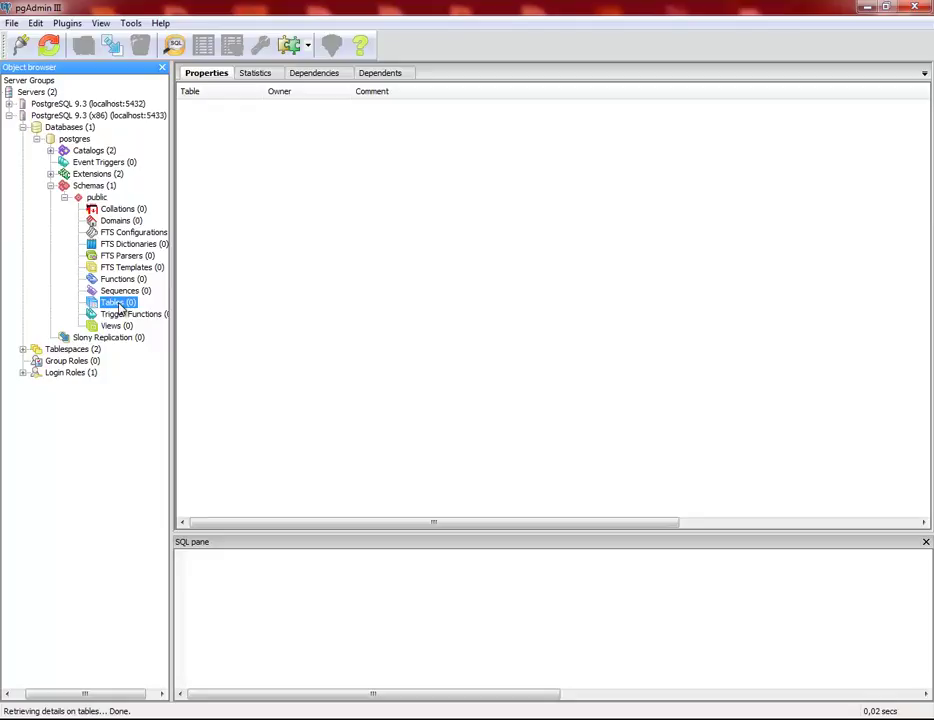
pyautogui.rightClick(119, 307)
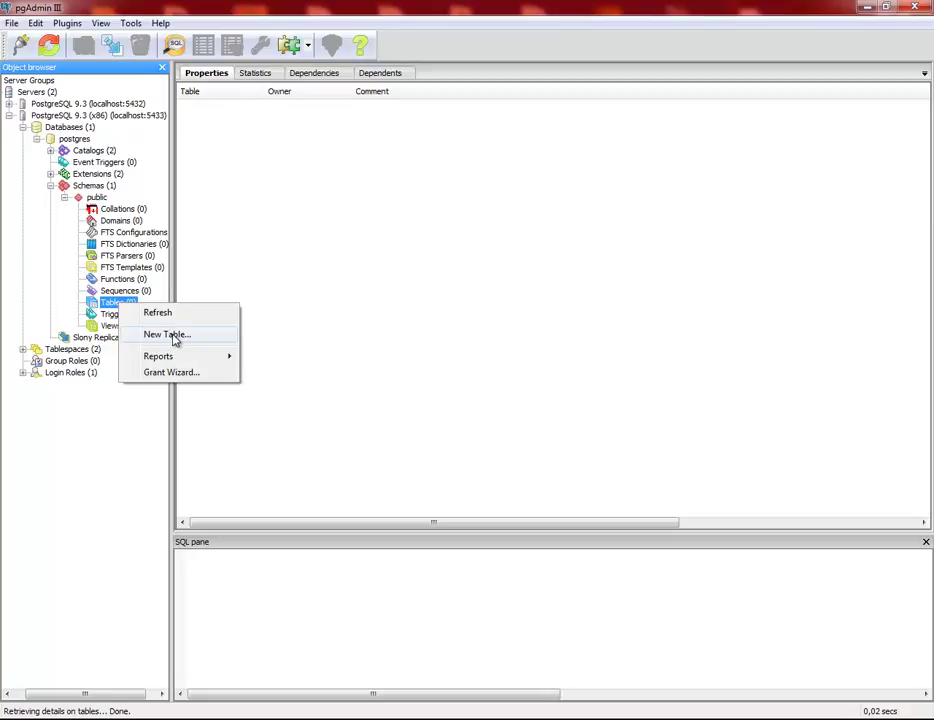
pyautogui.click(174, 340)
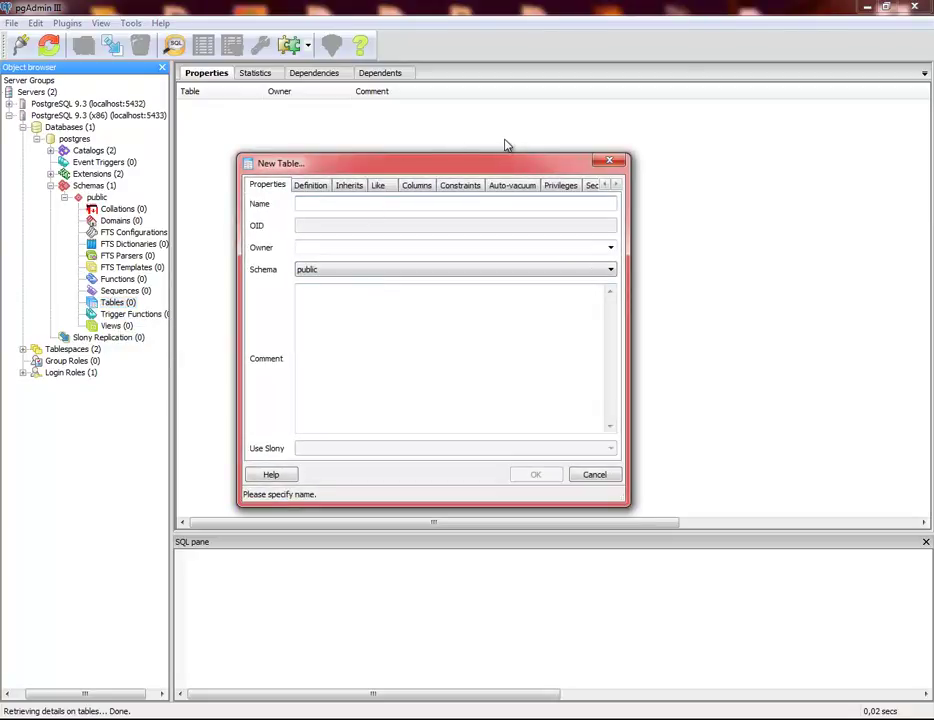
pyautogui.write('es')
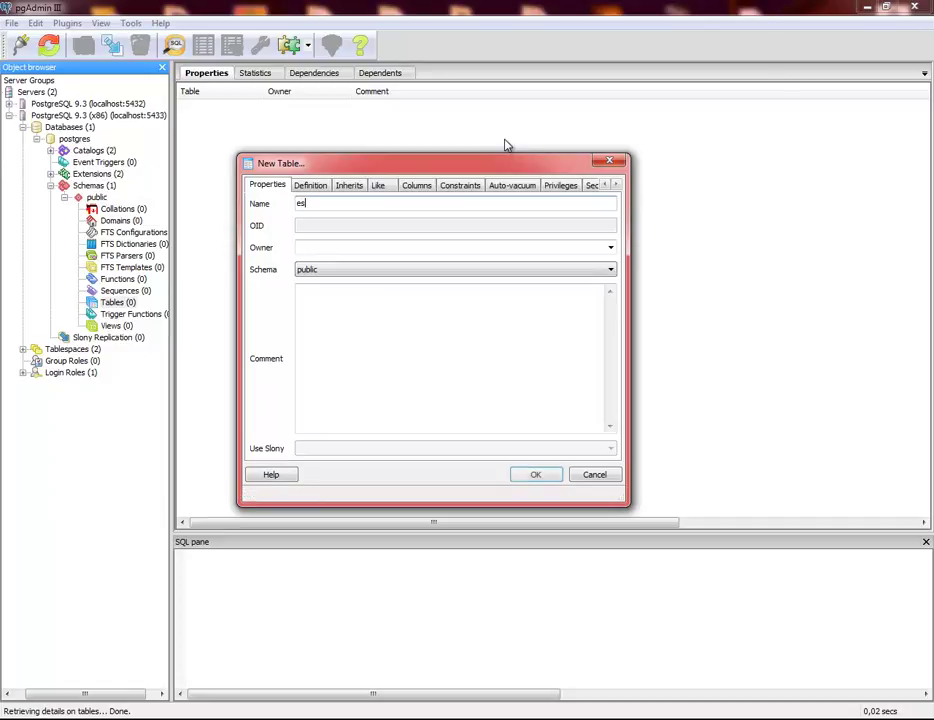
pyautogui.write('tudiantes')
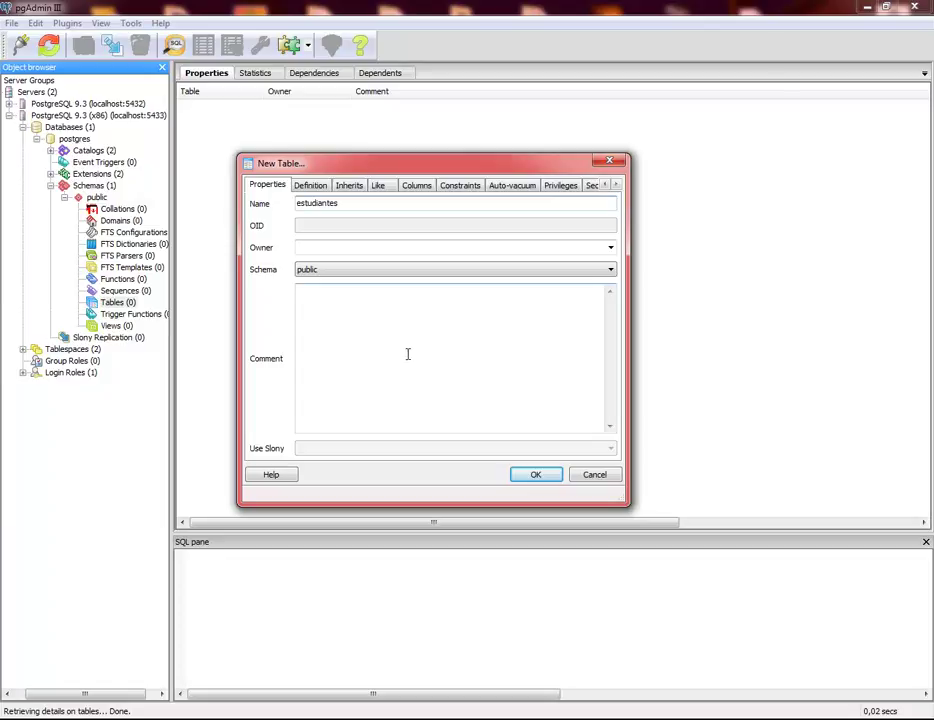
# Start a new column for the estudiantes table, named id and with the serial data type
pyautogui.click(310, 186)
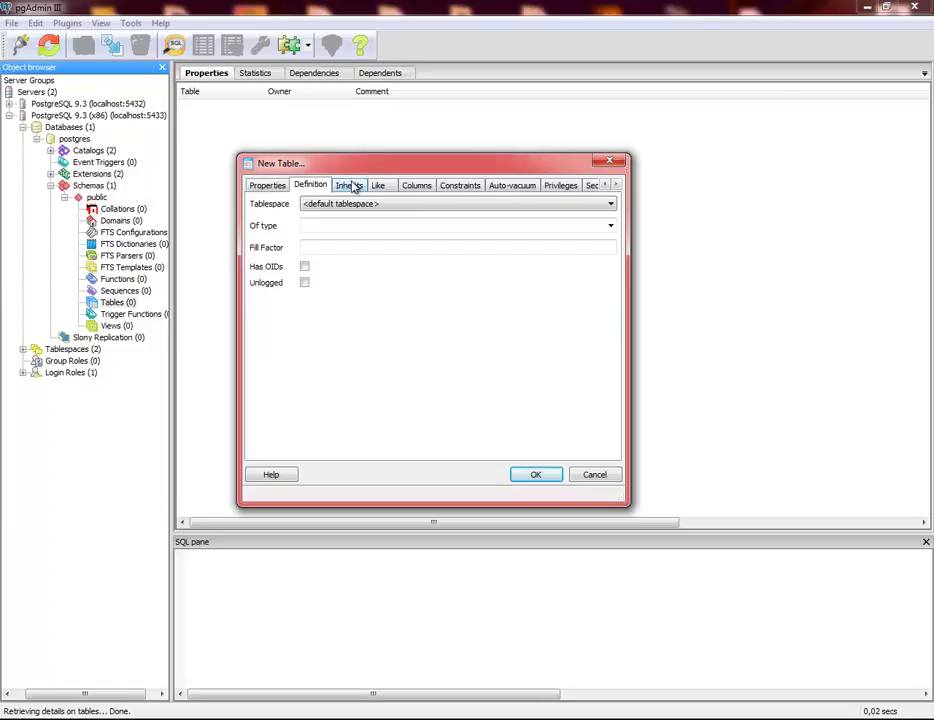
pyautogui.click(352, 187)
pyautogui.click(379, 188)
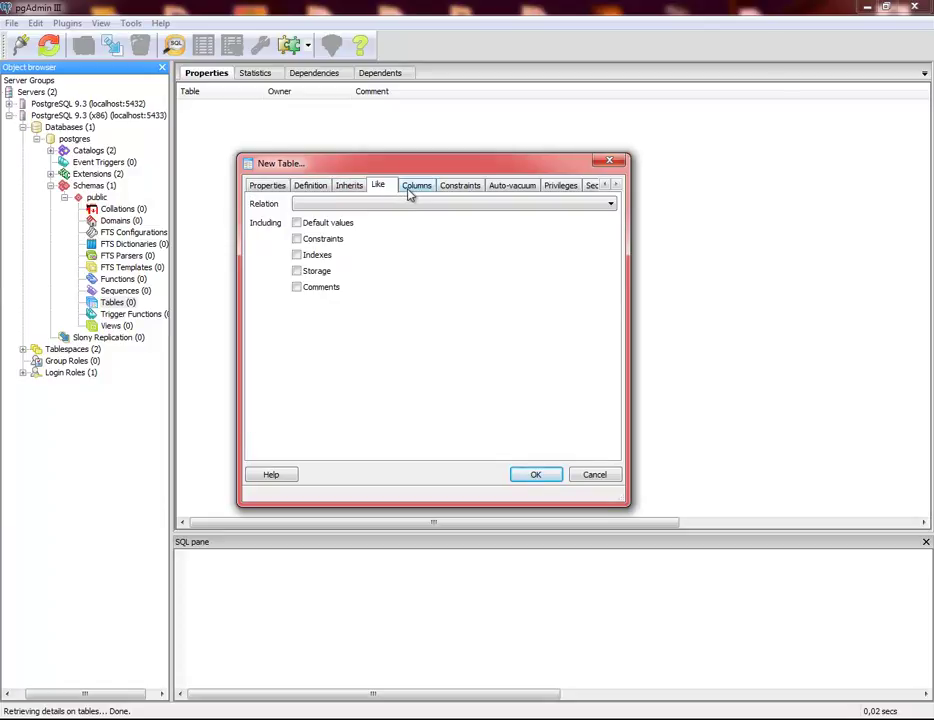
pyautogui.click(414, 192)
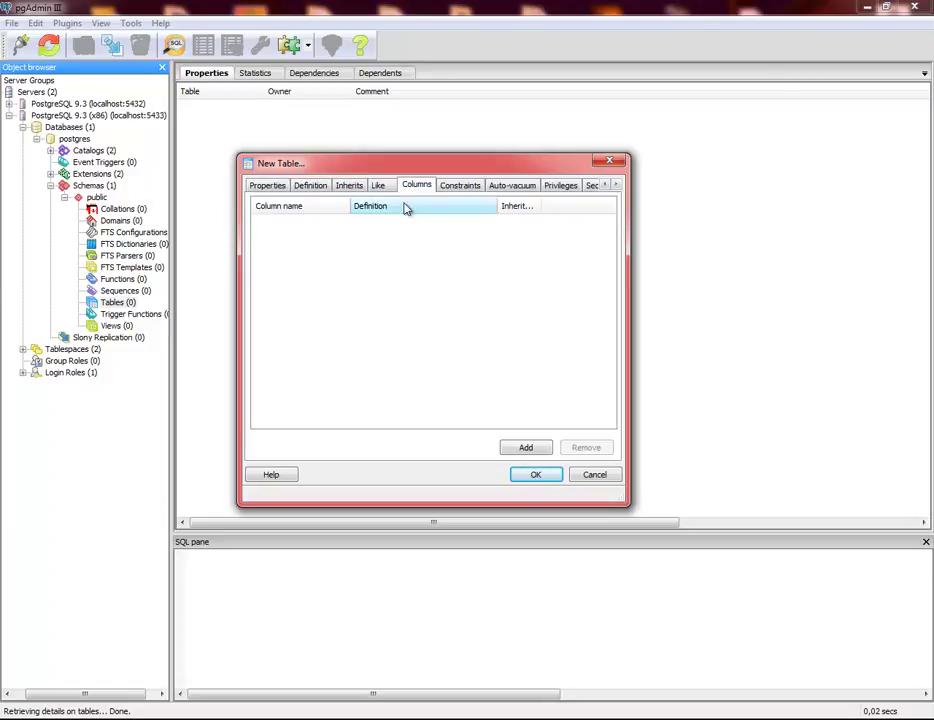
pyautogui.click(527, 448)
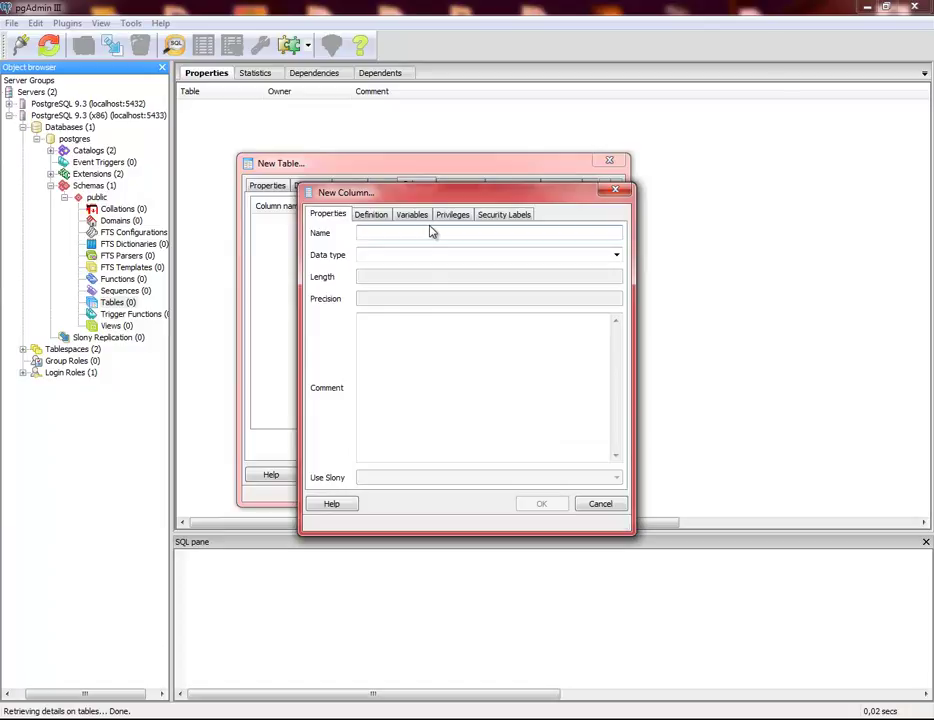
pyautogui.write('id')
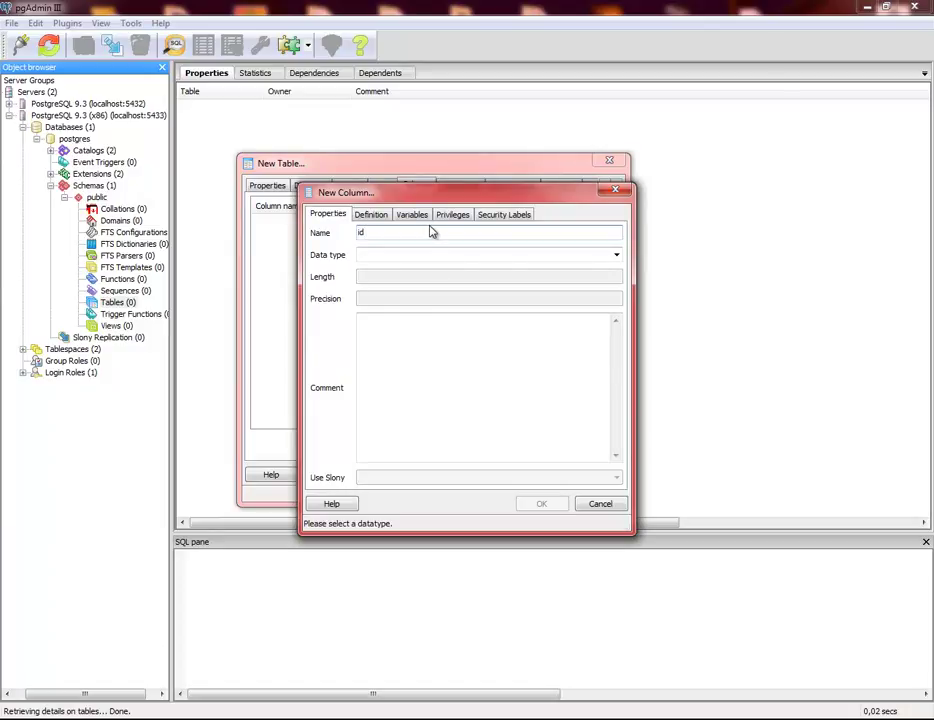
pyautogui.click(616, 255)
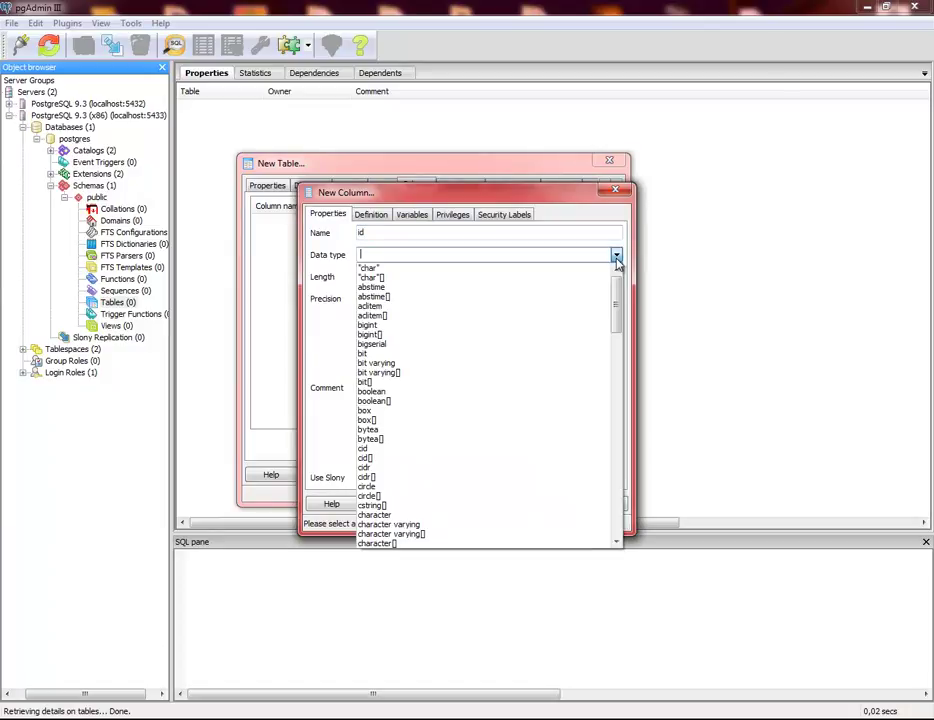
pyautogui.moveTo(617, 280)
pyautogui.mouseDown()
pyautogui.moveTo(619, 423)
pyautogui.moveTo(629, 444)
pyautogui.moveTo(617, 412)
pyautogui.moveTo(617, 281)
pyautogui.mouseUp()
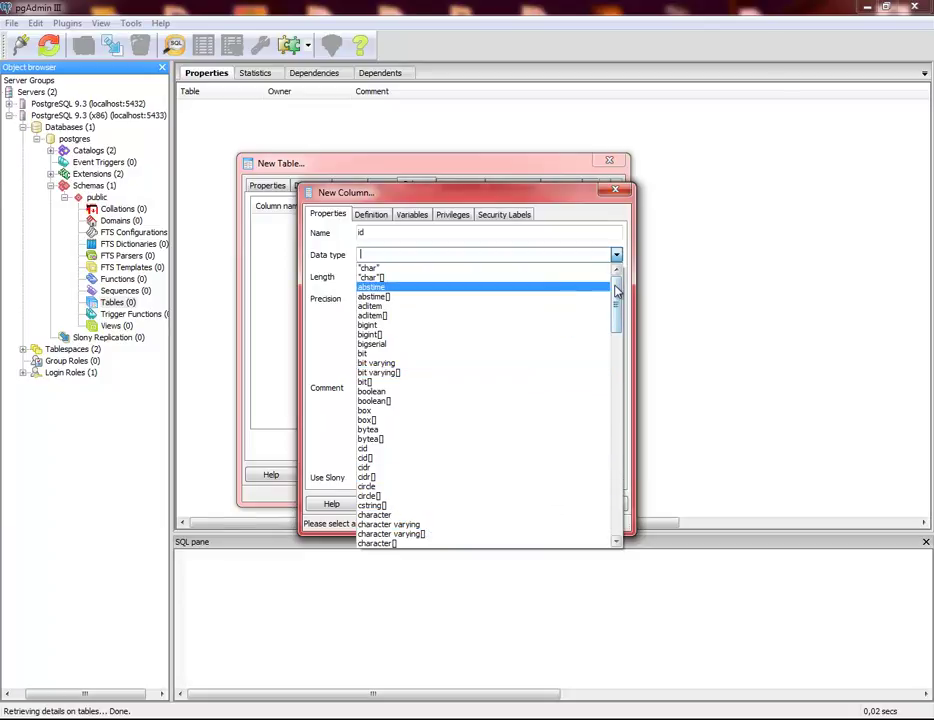
pyautogui.moveTo(614, 290); pyautogui.dragTo(617, 338)
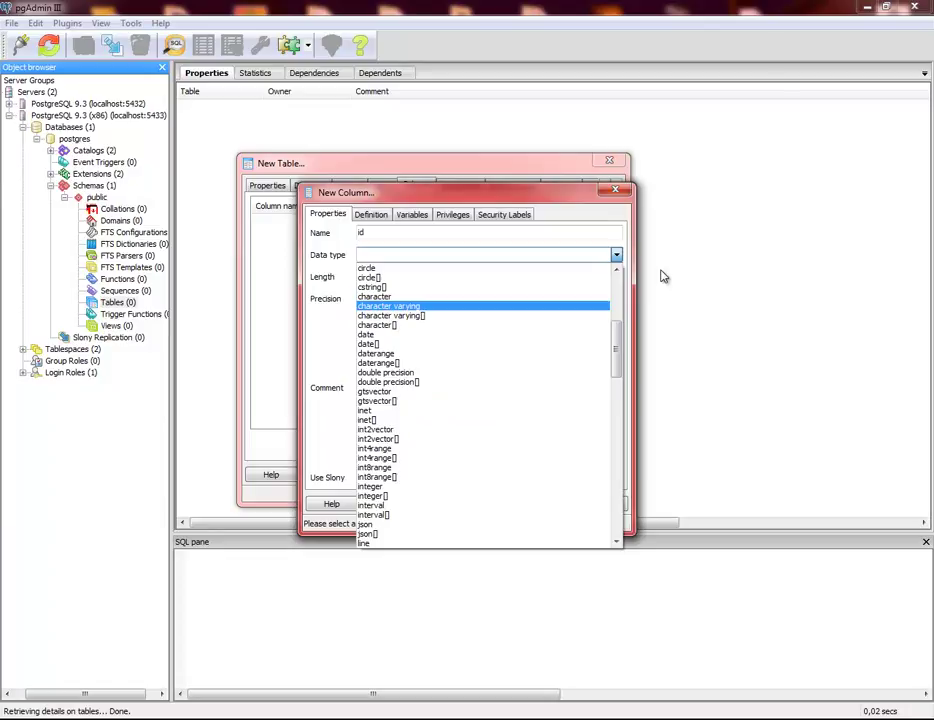
pyautogui.moveTo(617, 350); pyautogui.dragTo(638, 452)
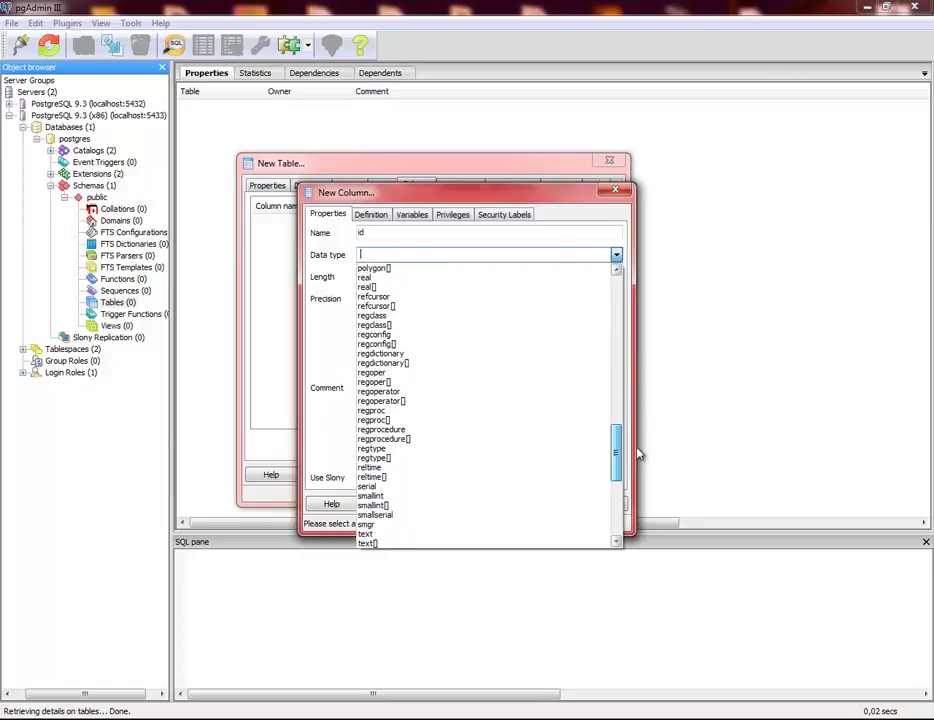
pyautogui.click(441, 487)
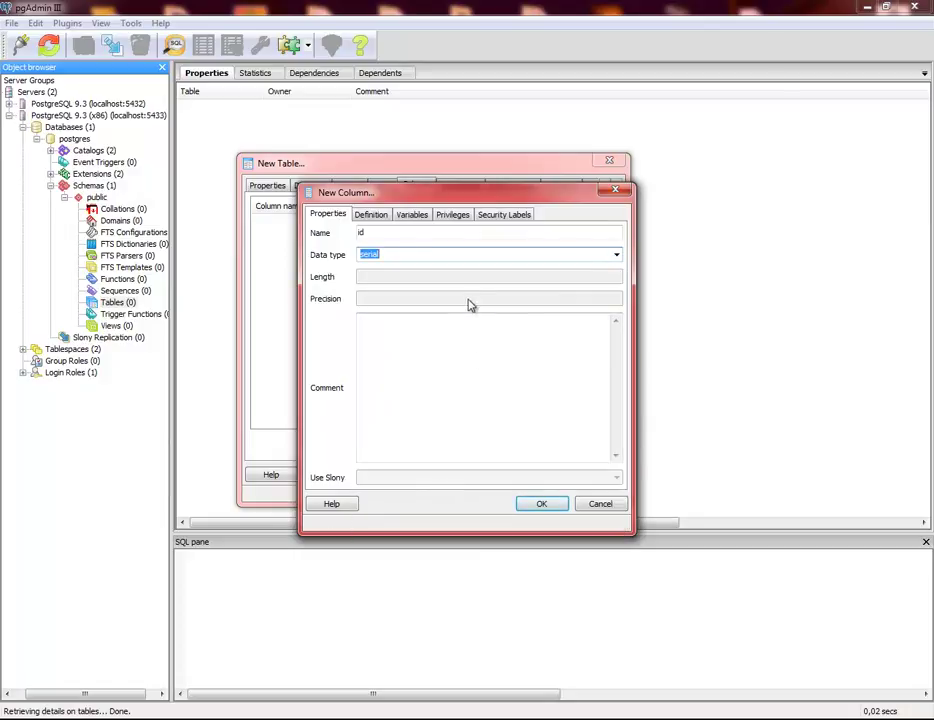
# Review the id column's definition, variables, privileges and security label settings, and add the column to the table
pyautogui.click(372, 216)
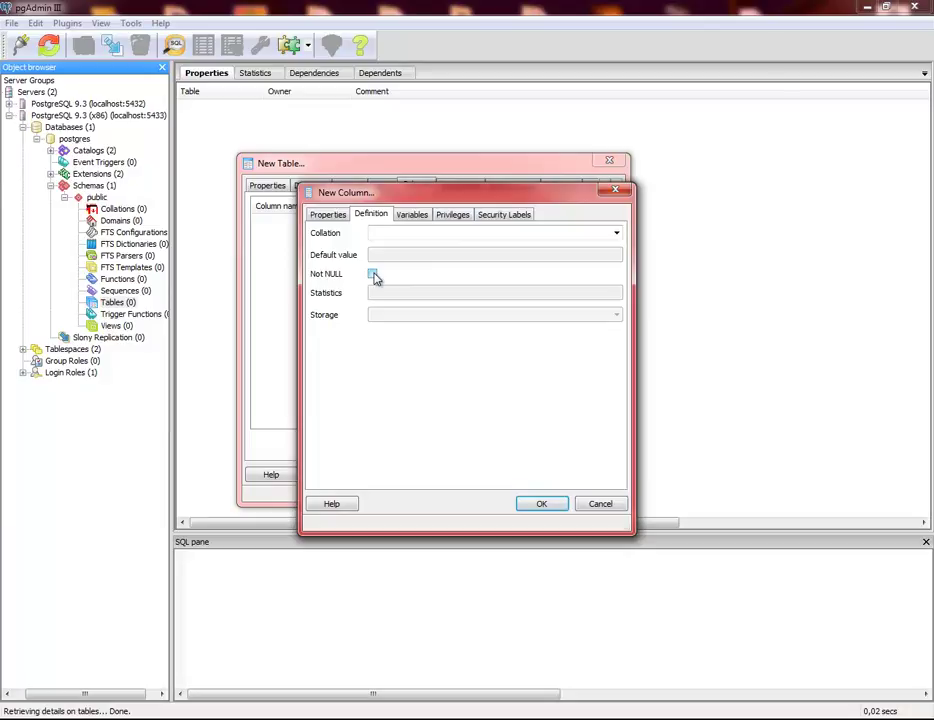
pyautogui.click(415, 216)
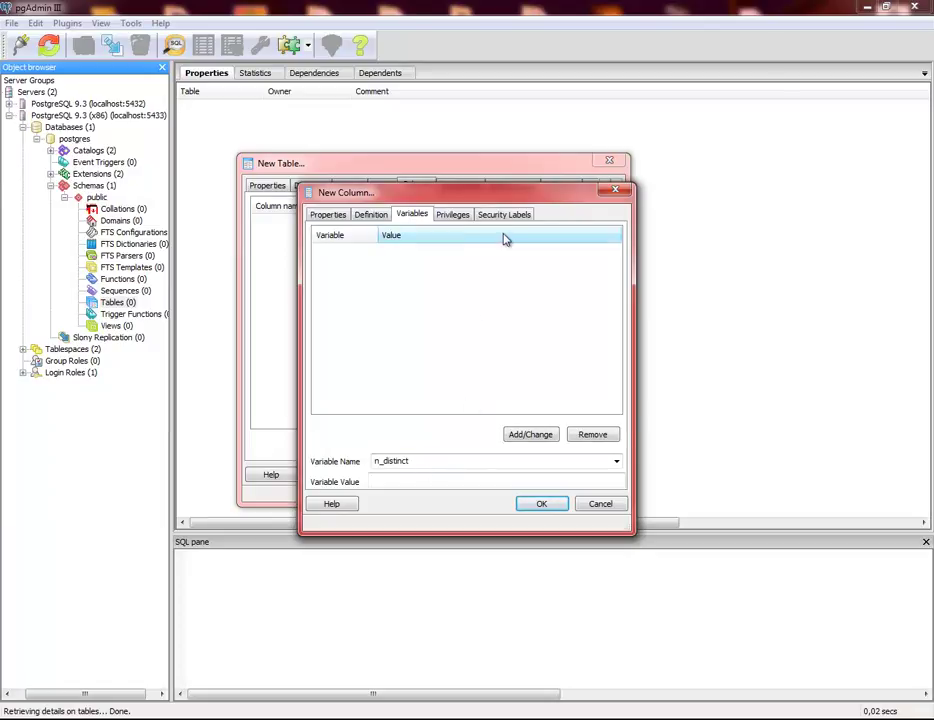
pyautogui.click(452, 215)
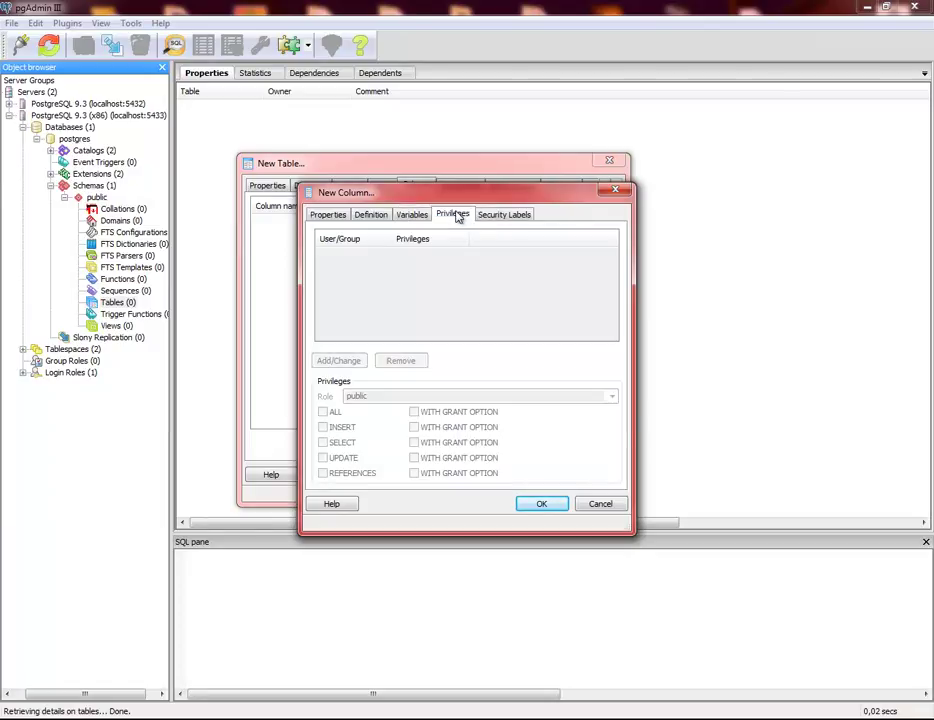
pyautogui.click(508, 219)
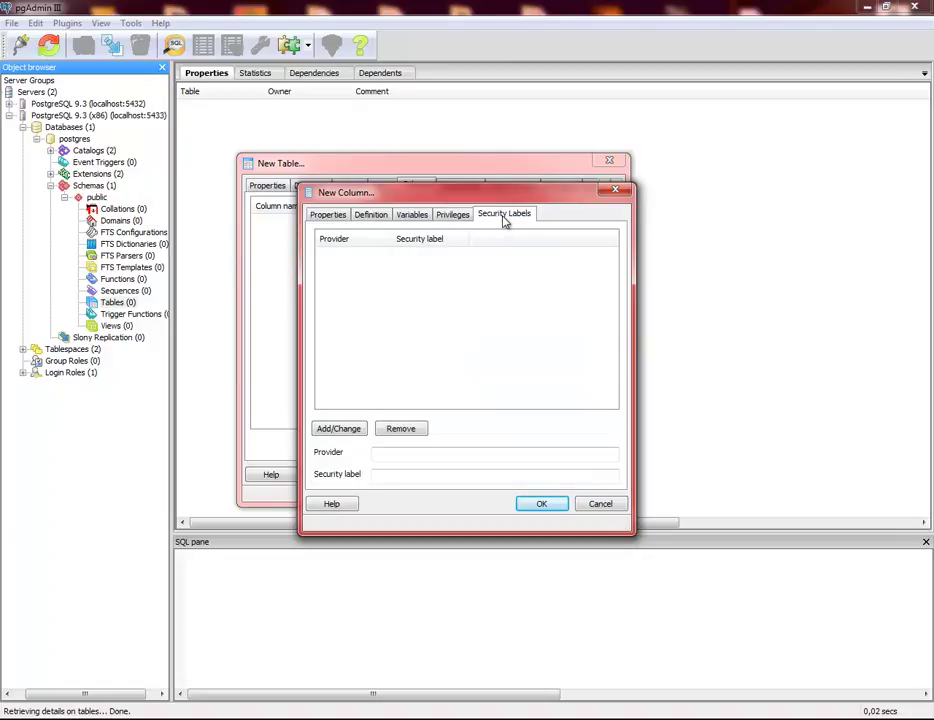
pyautogui.click(450, 215)
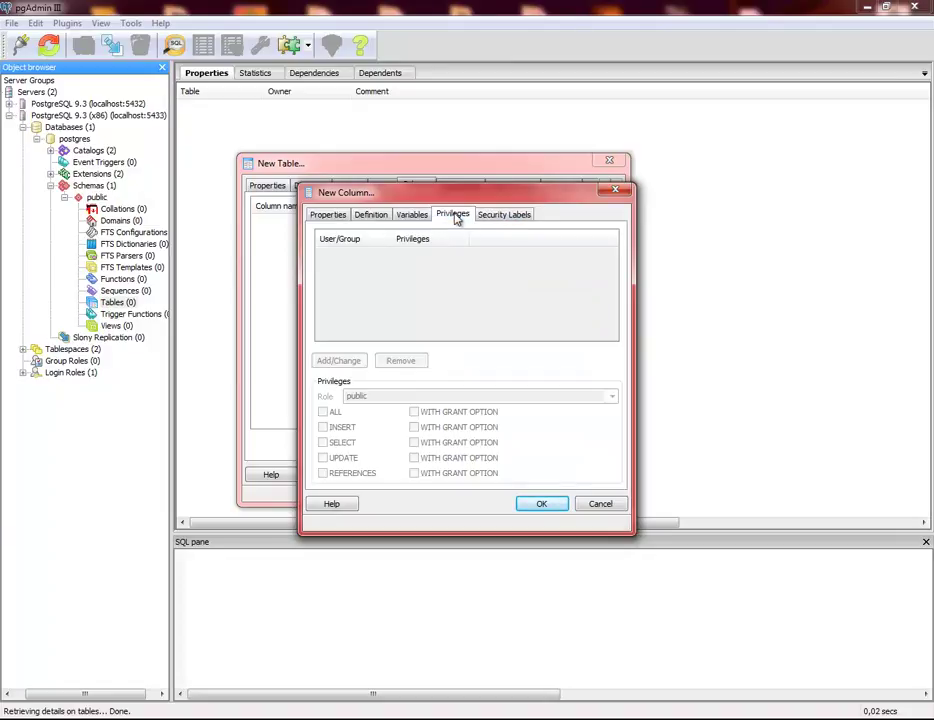
pyautogui.click(327, 215)
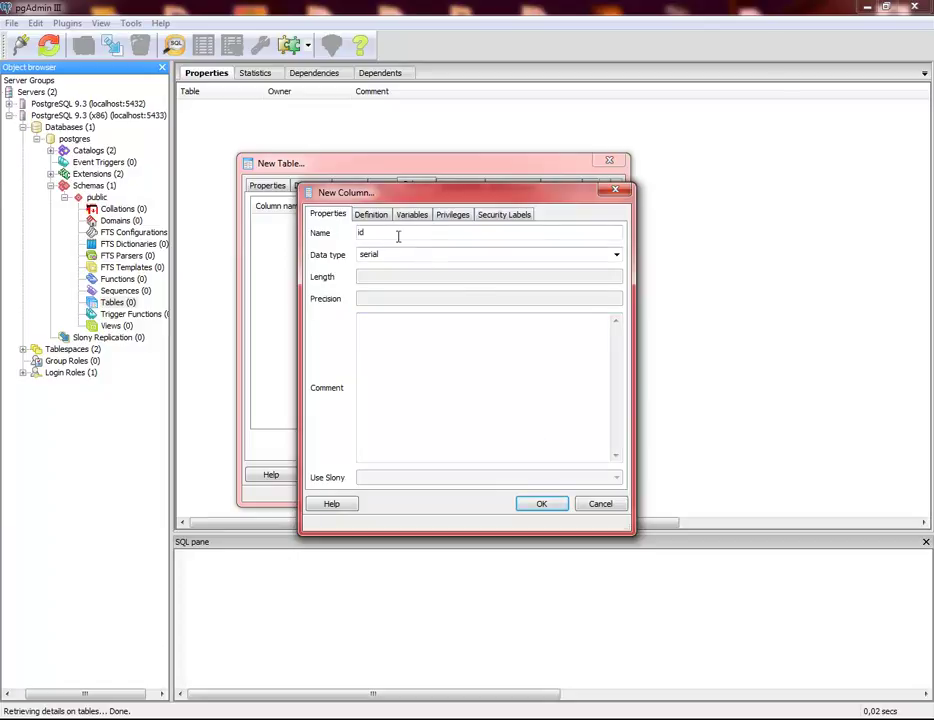
pyautogui.click(541, 504)
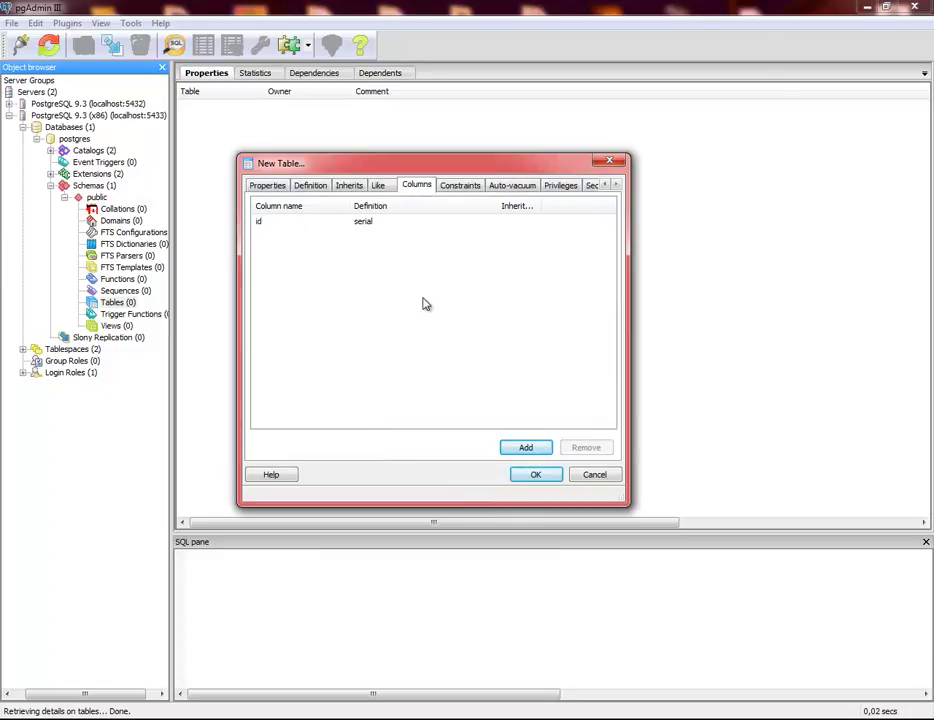
# Add a second column named nombre with the character varying data type and a length of 30
pyautogui.click(524, 447)
pyautogui.click(398, 232)
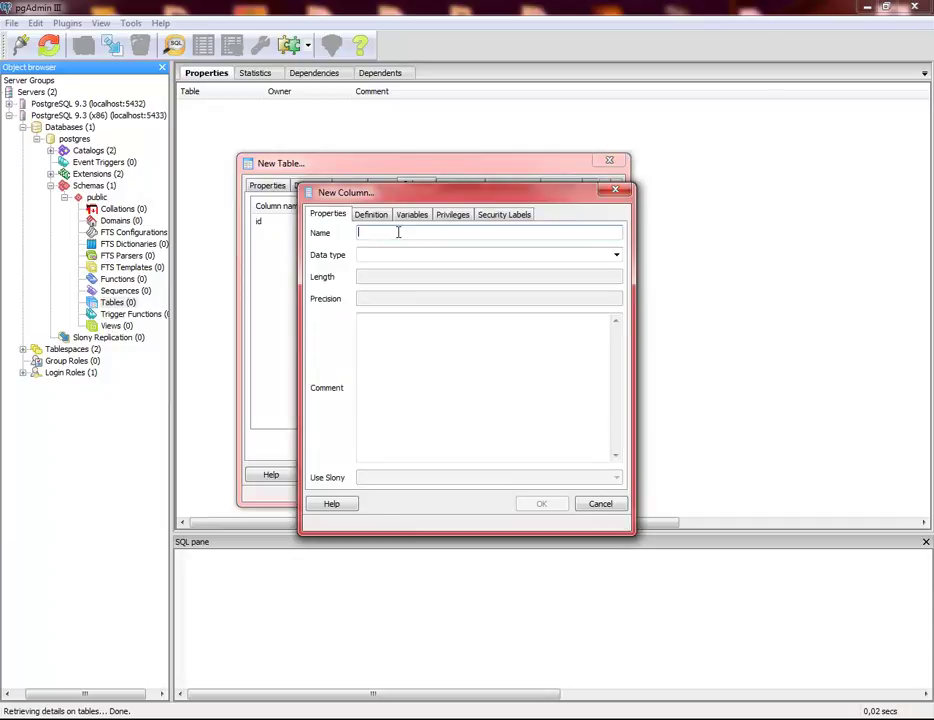
pyautogui.write('nombre')
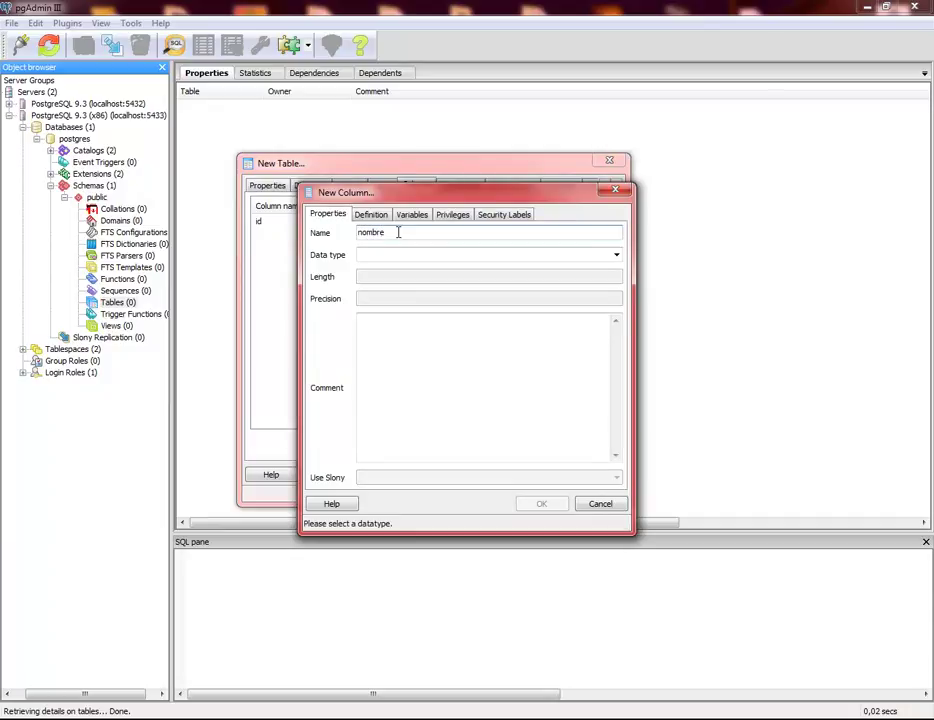
pyautogui.click(616, 255)
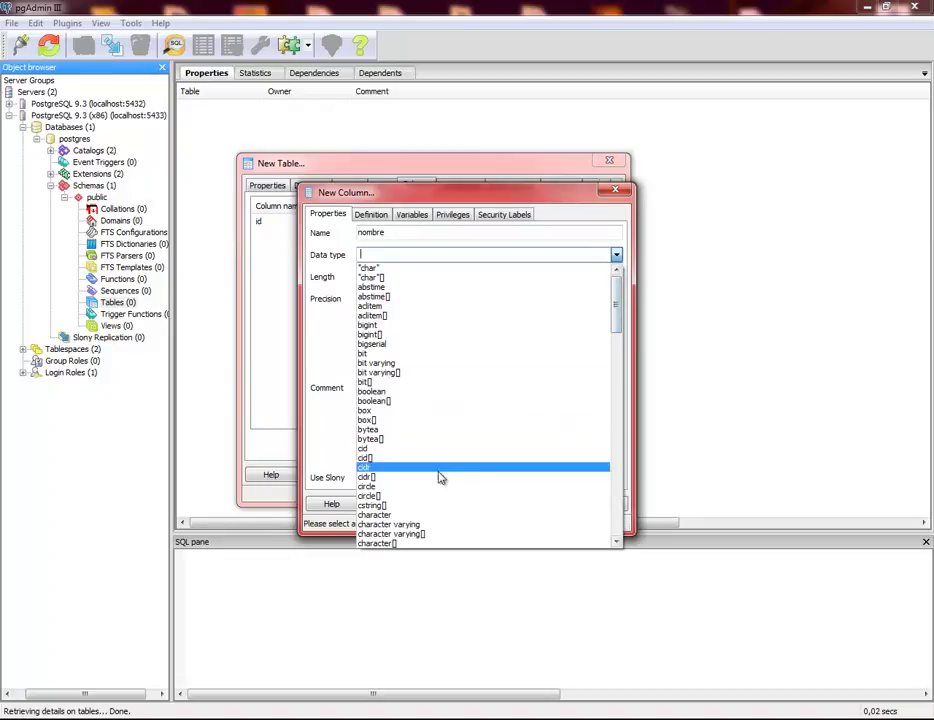
pyautogui.click(423, 524)
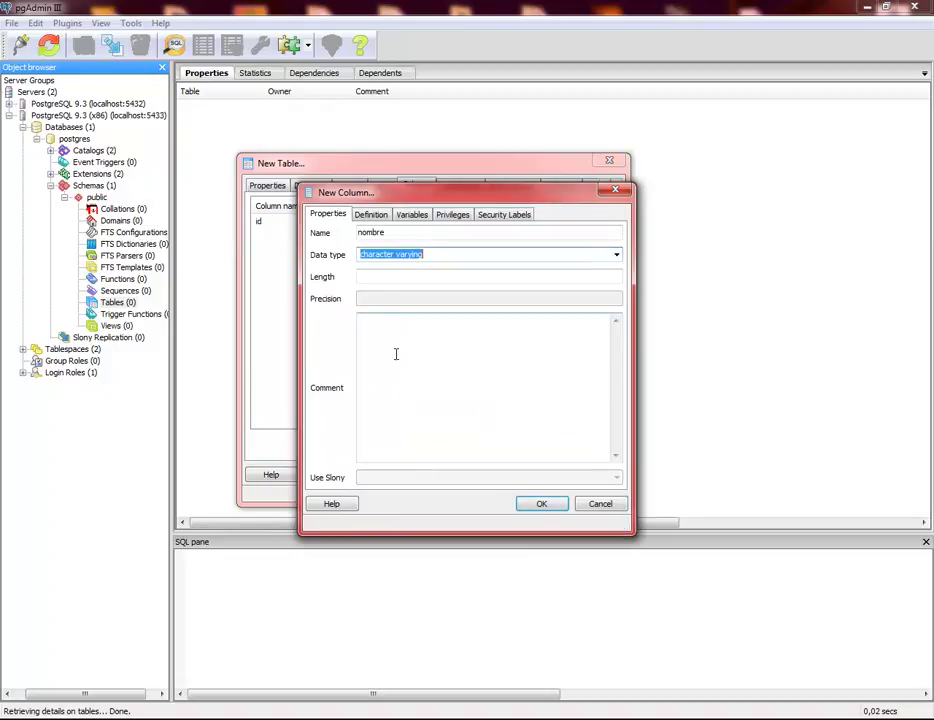
pyautogui.click(367, 276)
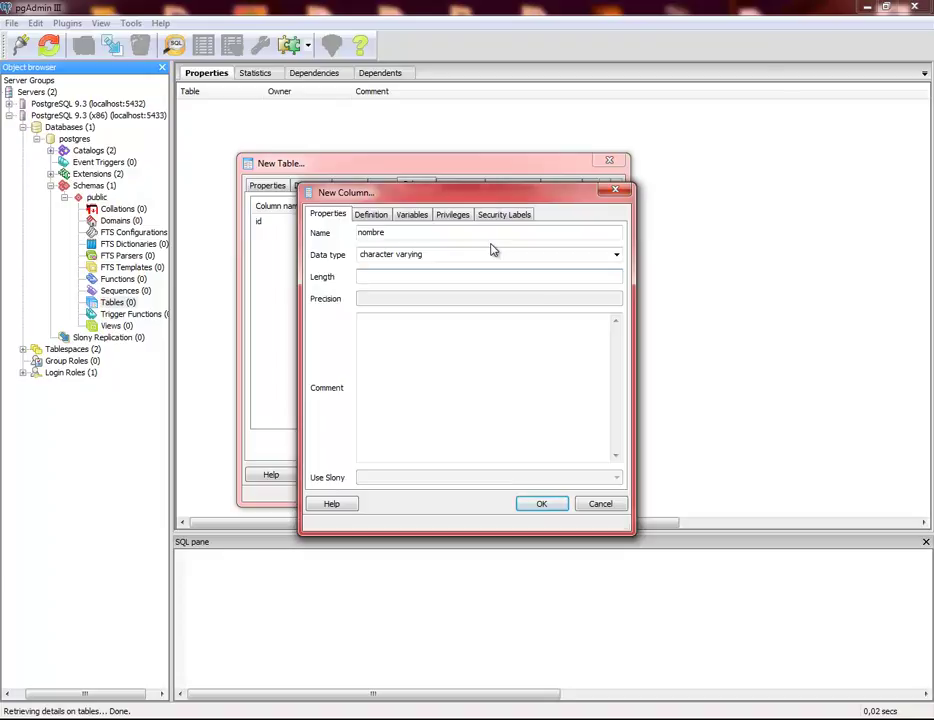
pyautogui.write('30')
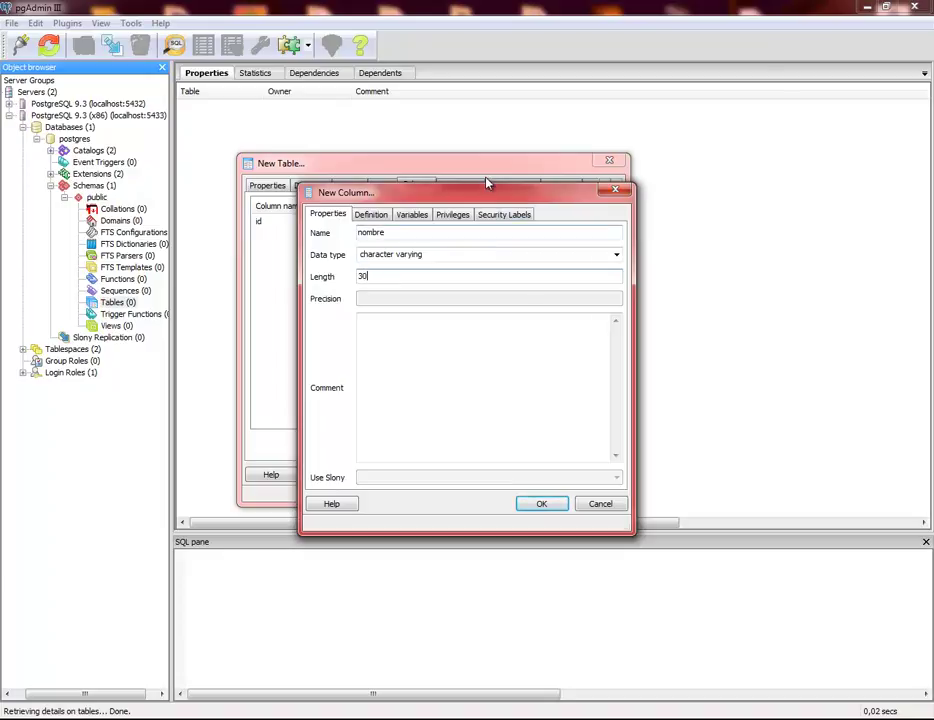
pyautogui.click(369, 215)
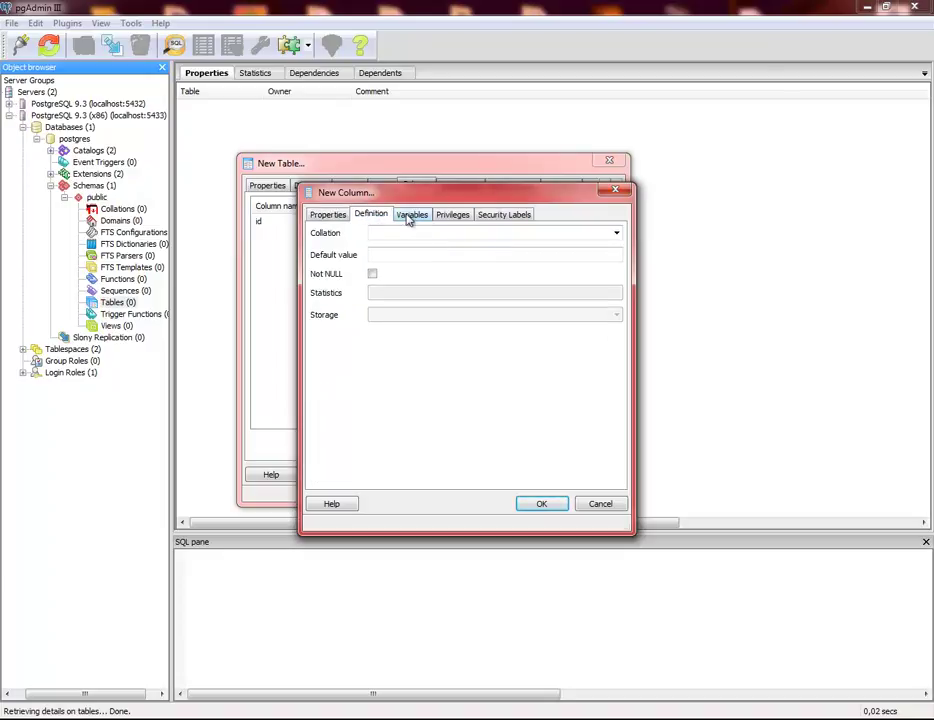
pyautogui.click(412, 214)
pyautogui.click(364, 220)
pyautogui.click(324, 216)
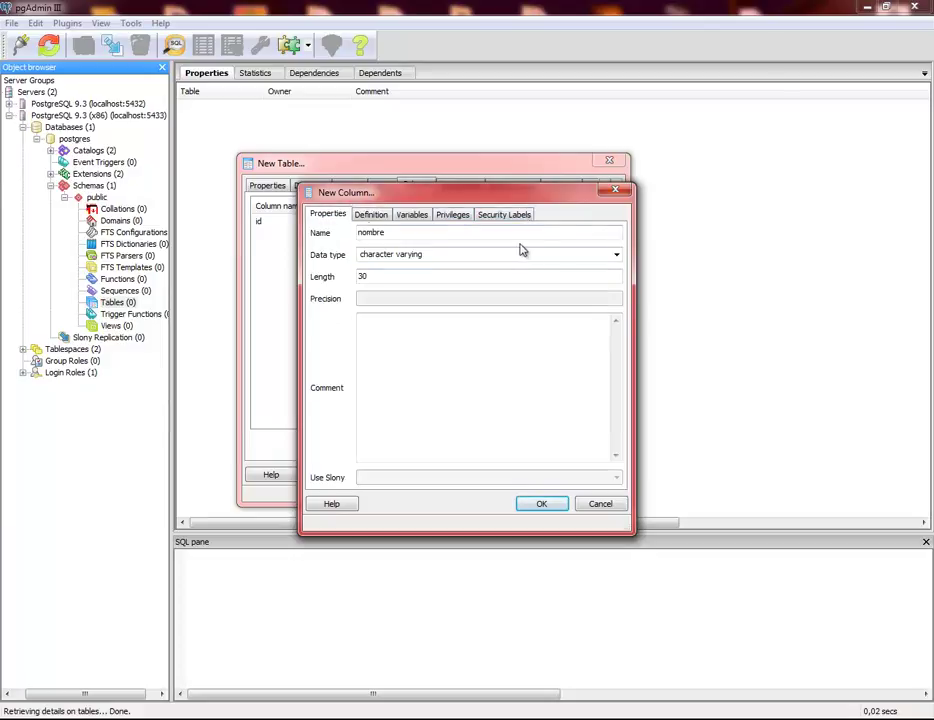
pyautogui.click(537, 504)
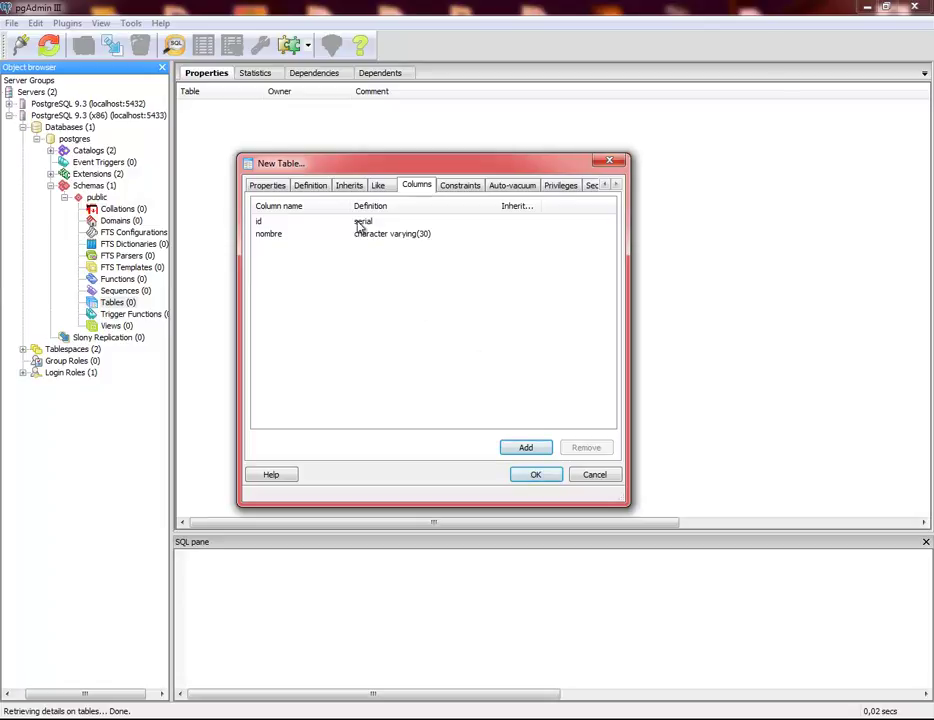
# Examine the SQL statement generated for the estudiantes table
pyautogui.click(616, 186)
pyautogui.click(616, 186)
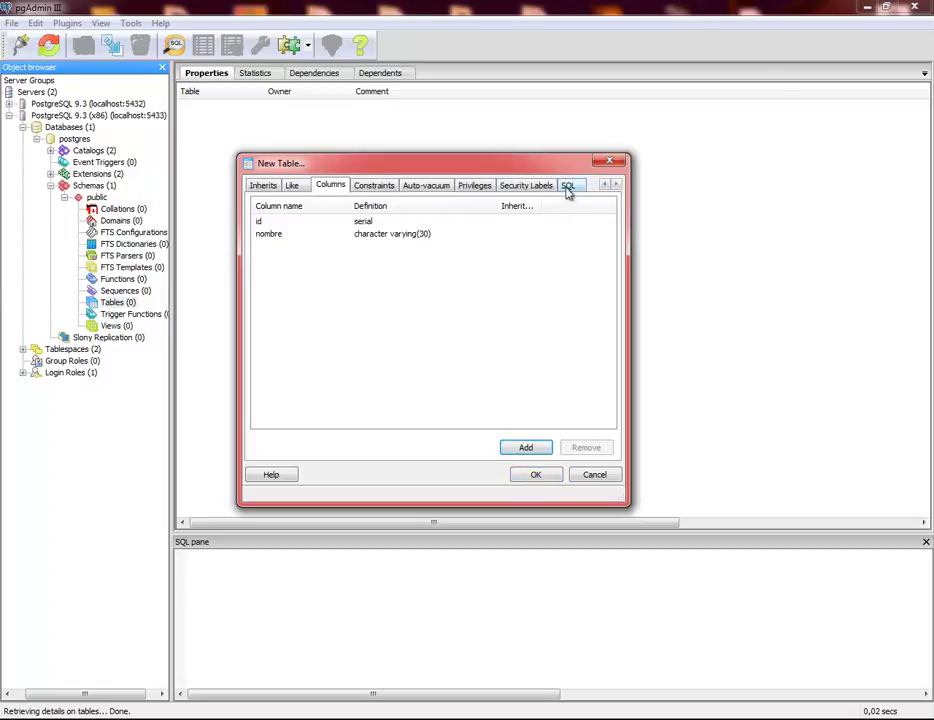
pyautogui.click(567, 186)
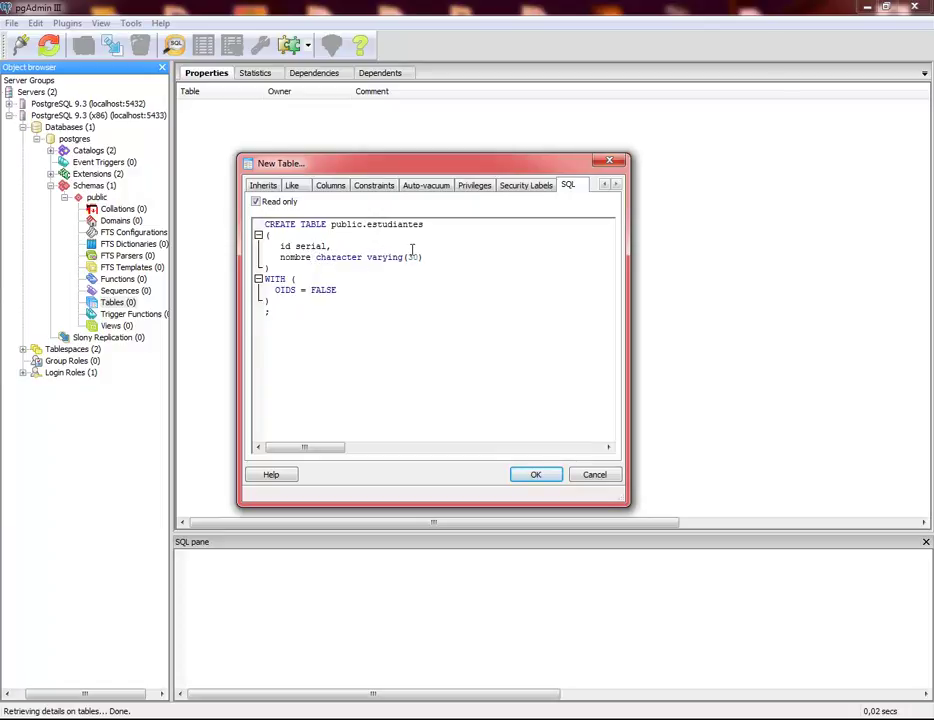
# Start a new primary key constraint for the estudiantes table and name it pkEst_id
pyautogui.click(332, 188)
pyautogui.click(373, 188)
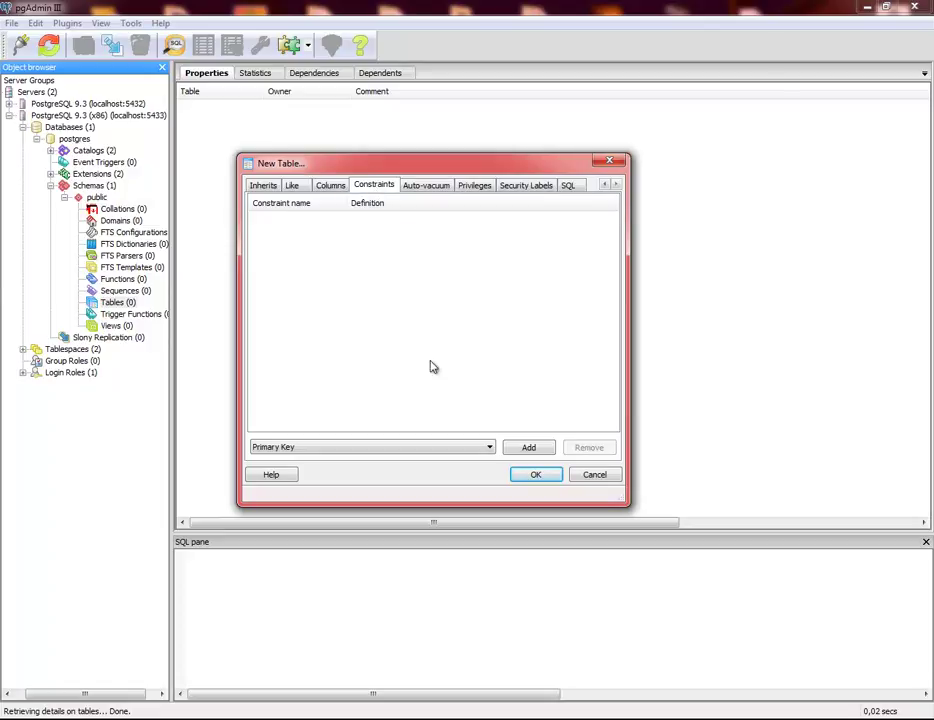
pyautogui.click(310, 452)
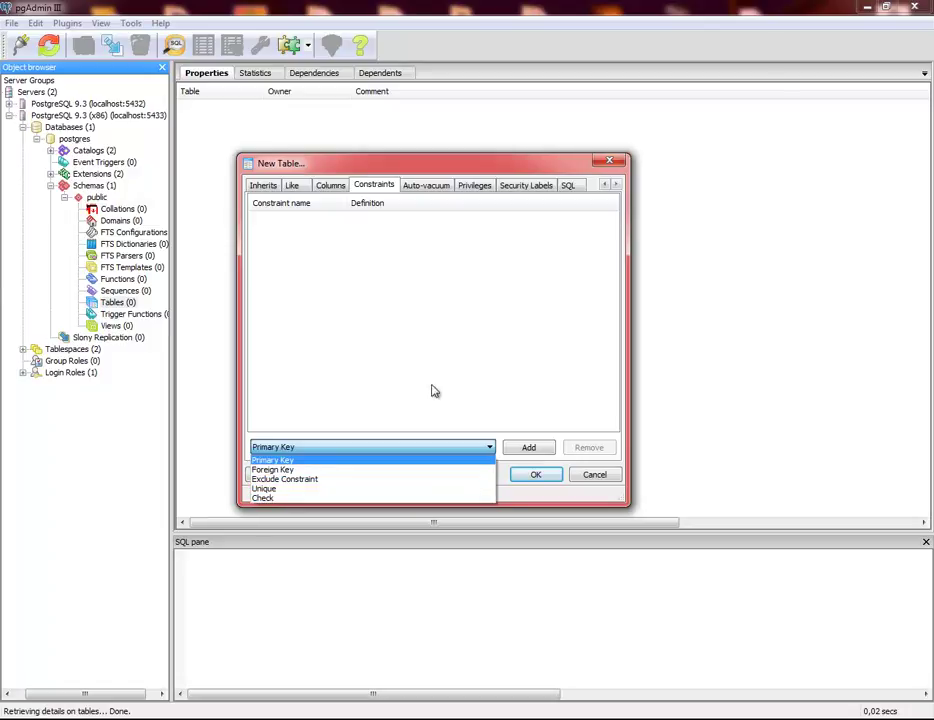
pyautogui.click(489, 304)
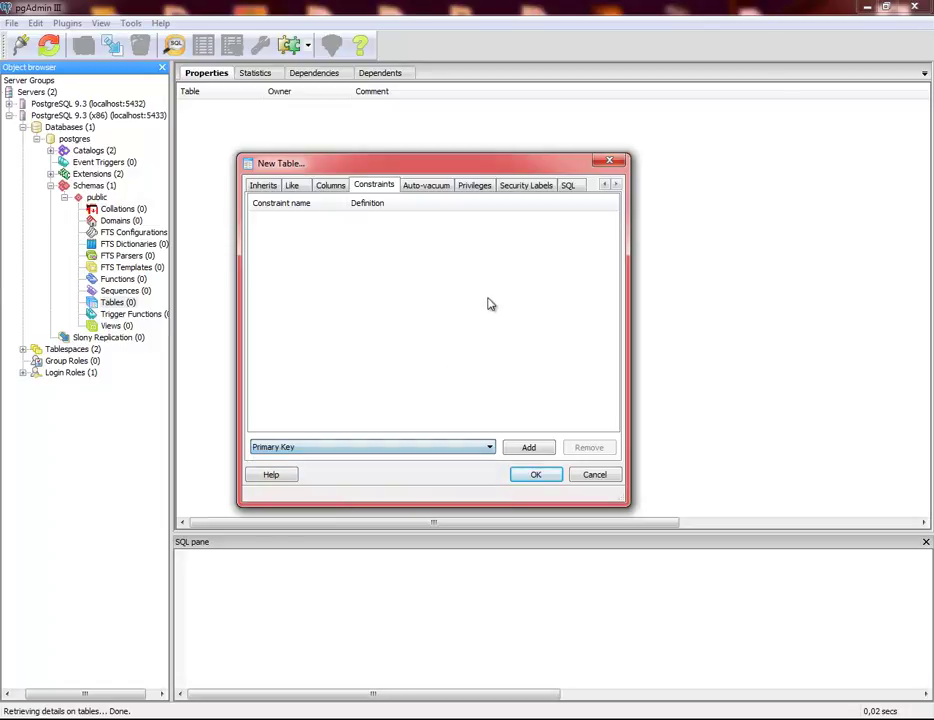
pyautogui.click(528, 447)
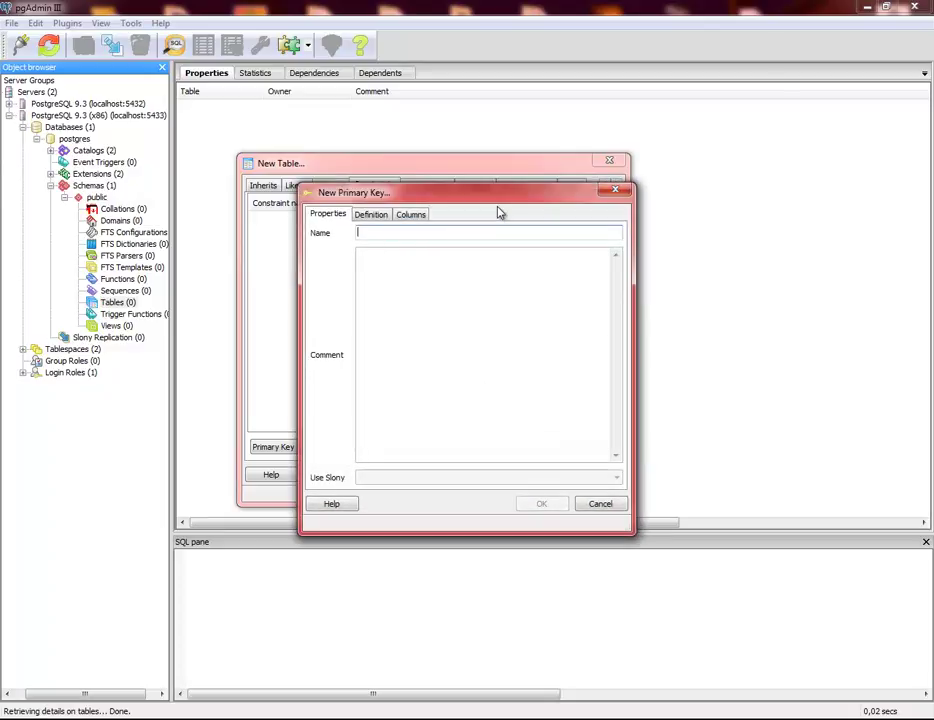
pyautogui.write('pkEst_id')
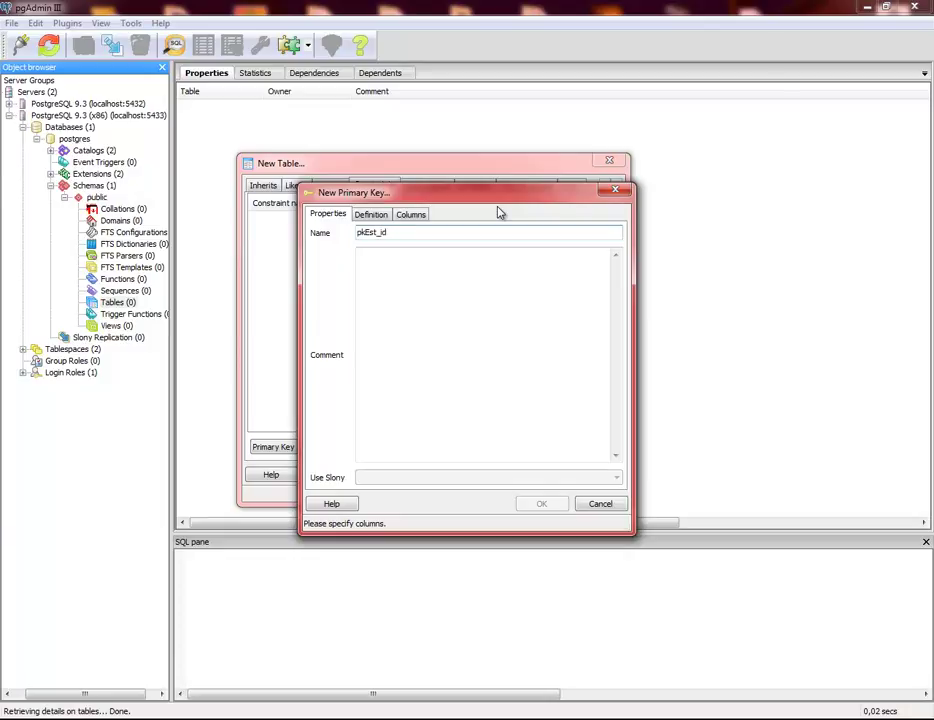
# Review the primary key's definition settings, assign the id column to it, and add the constraint to the table
pyautogui.click(370, 216)
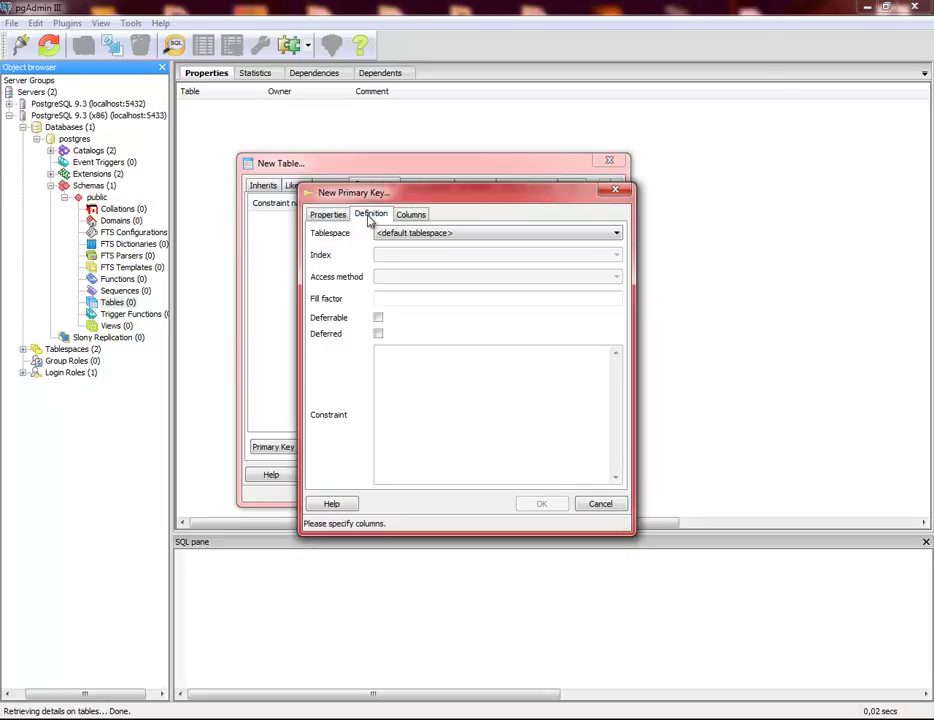
pyautogui.click(419, 217)
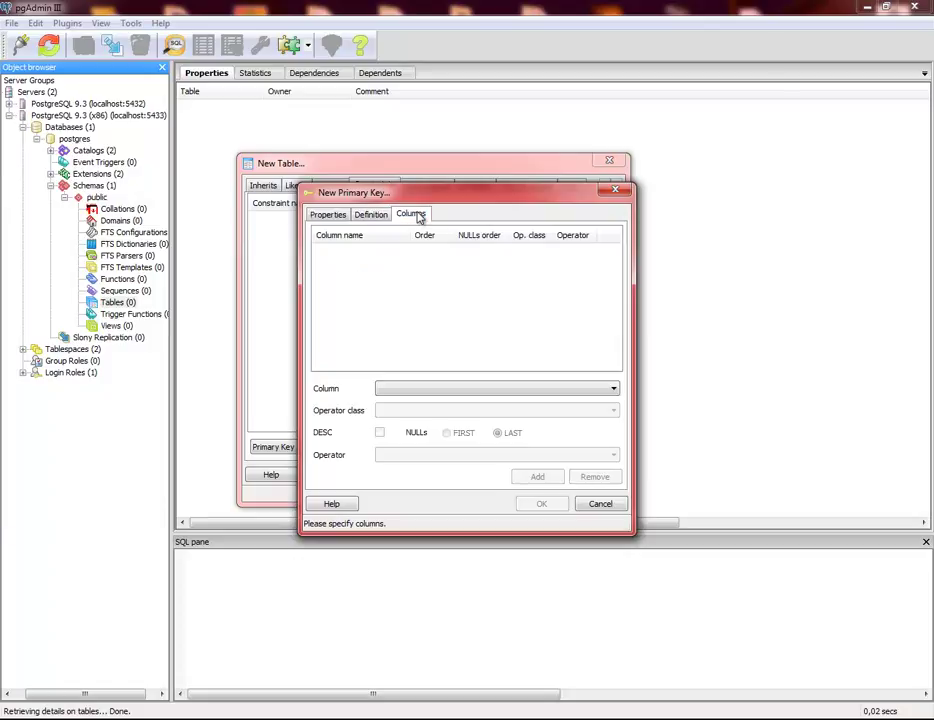
pyautogui.click(411, 388)
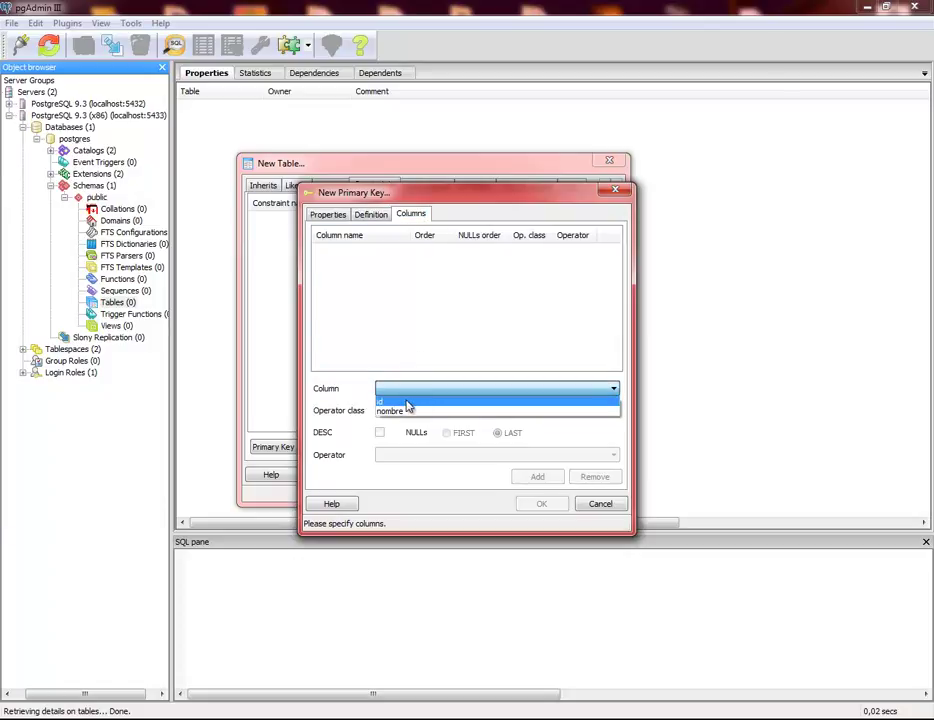
pyautogui.click(408, 402)
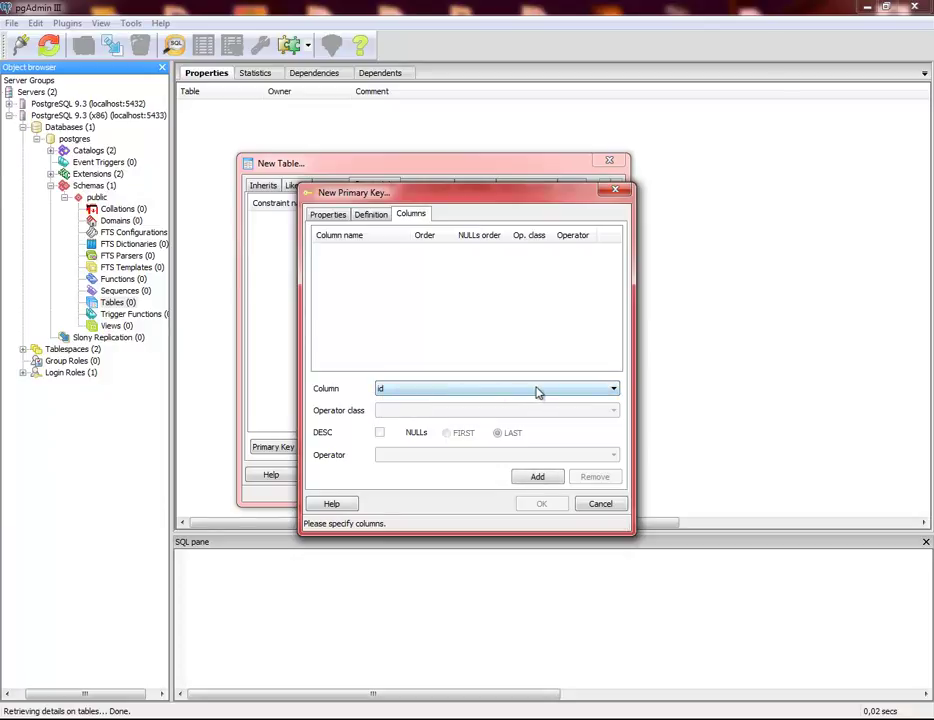
pyautogui.click(538, 478)
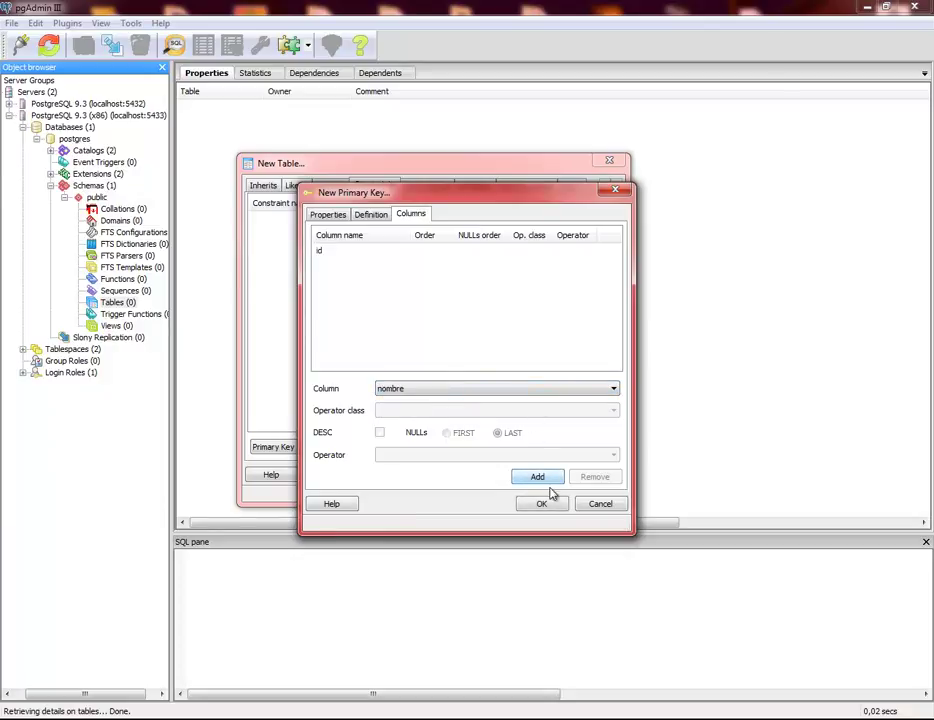
pyautogui.click(542, 505)
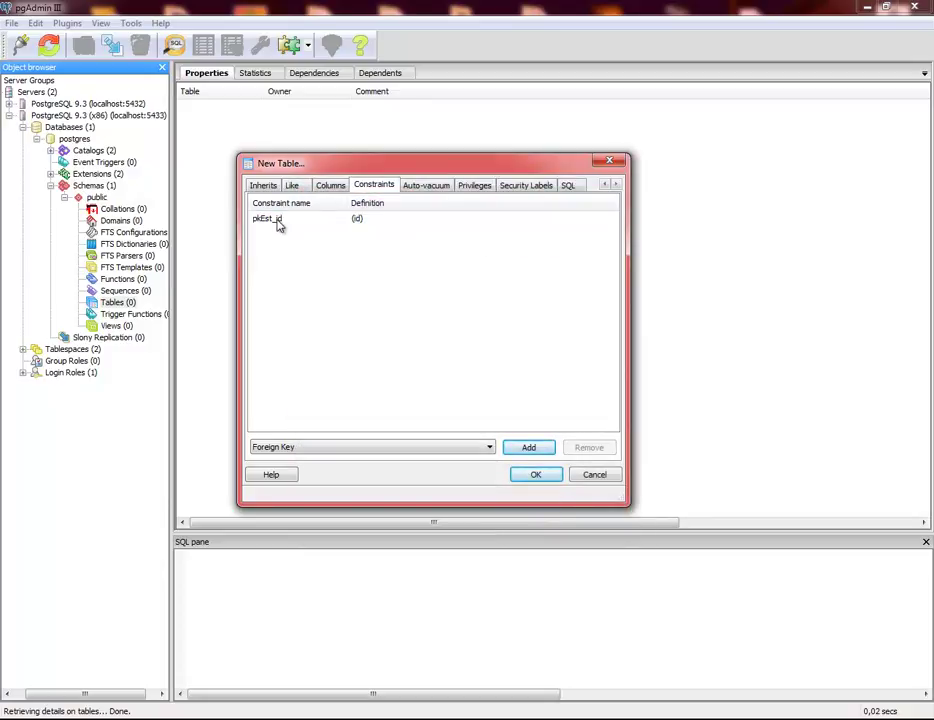
# Review the remaining constraint types and the generated SQL with the primary key, and create the estudiantes table
pyautogui.click(427, 446)
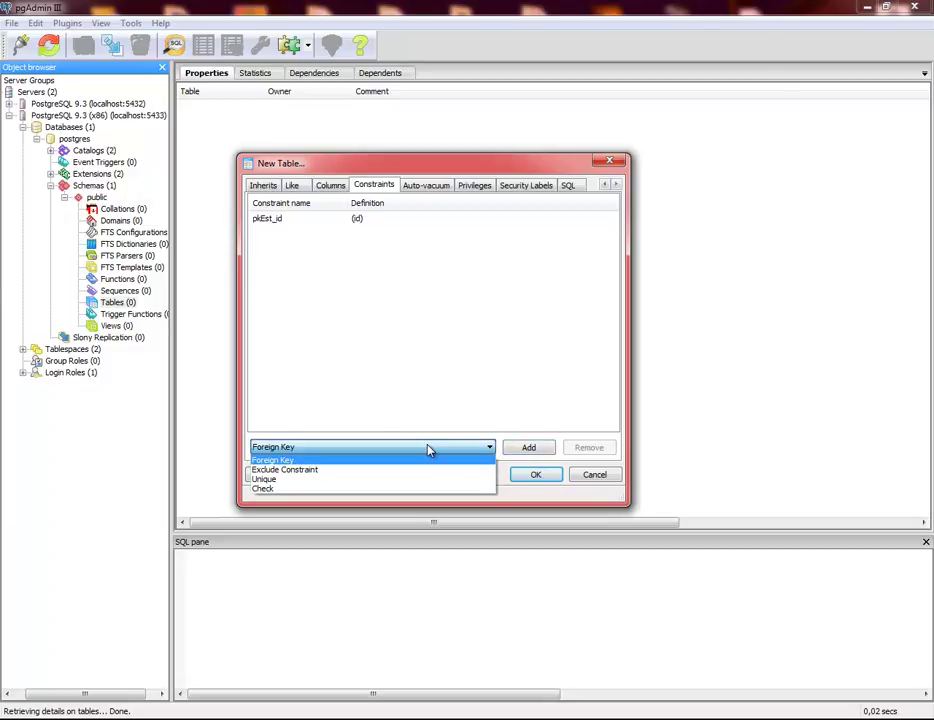
pyautogui.click(392, 318)
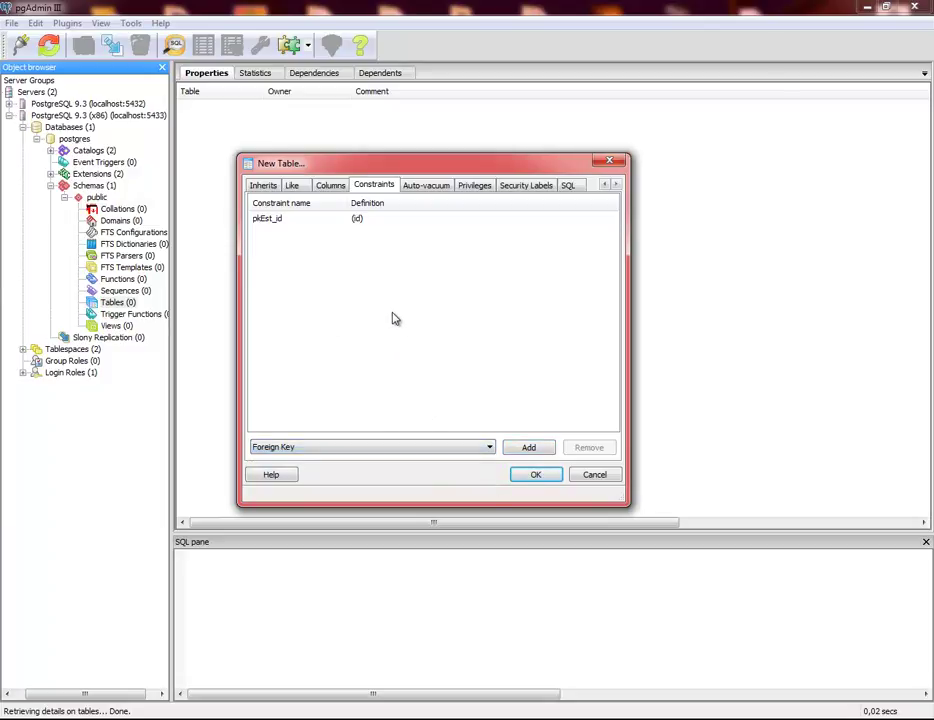
pyautogui.click(568, 186)
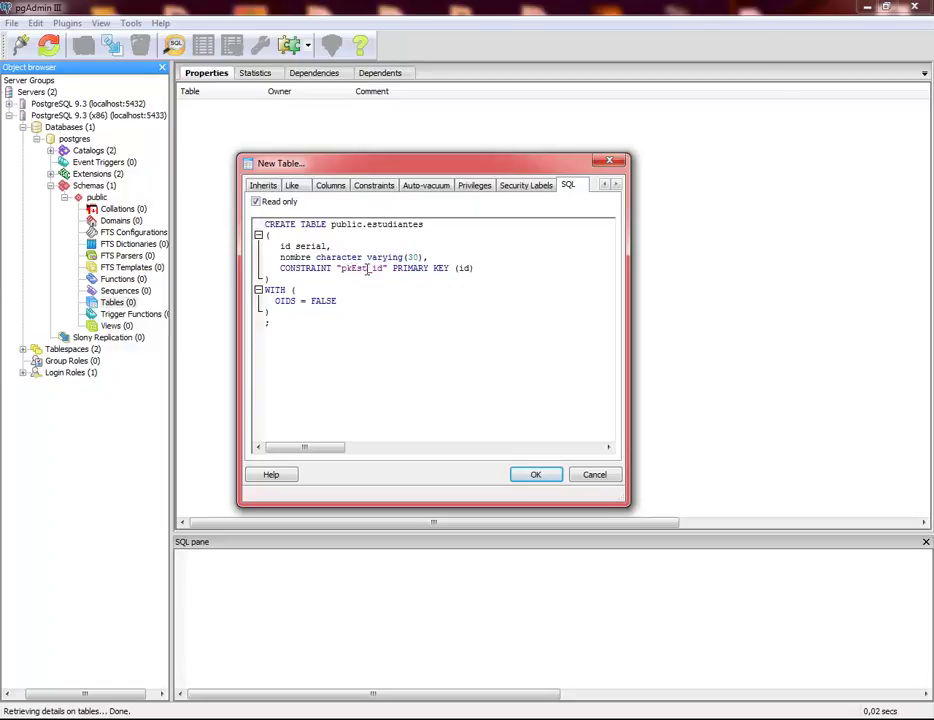
pyautogui.click(367, 268)
pyautogui.click(535, 476)
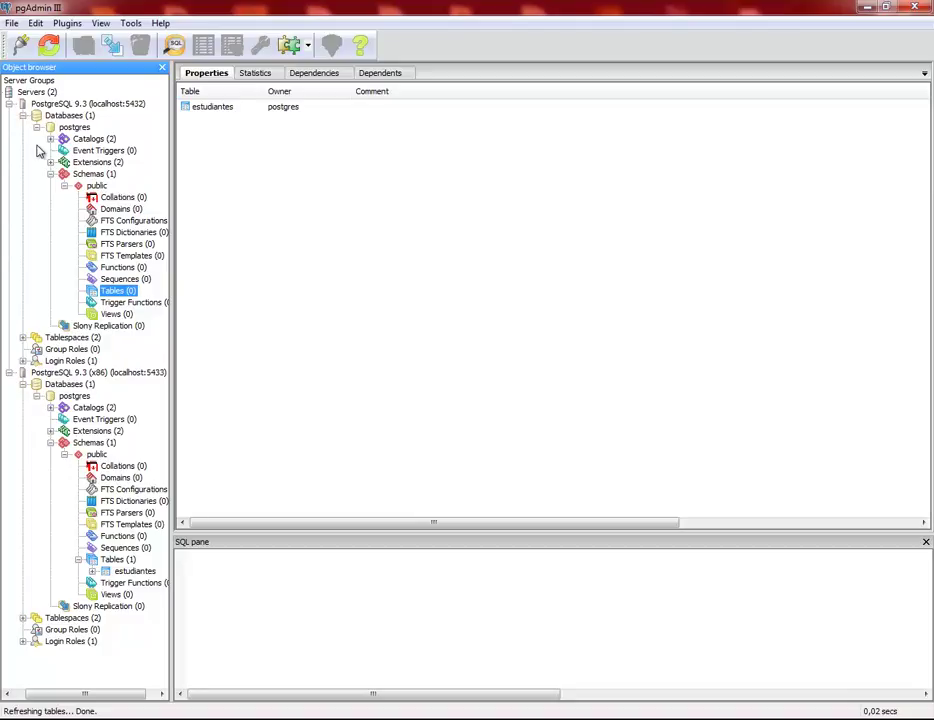
# Collapse the localhost:5432 server, expand the estudiantes table's columns under localhost:5433, and examine the properties of id and nombre
pyautogui.click(9, 103)
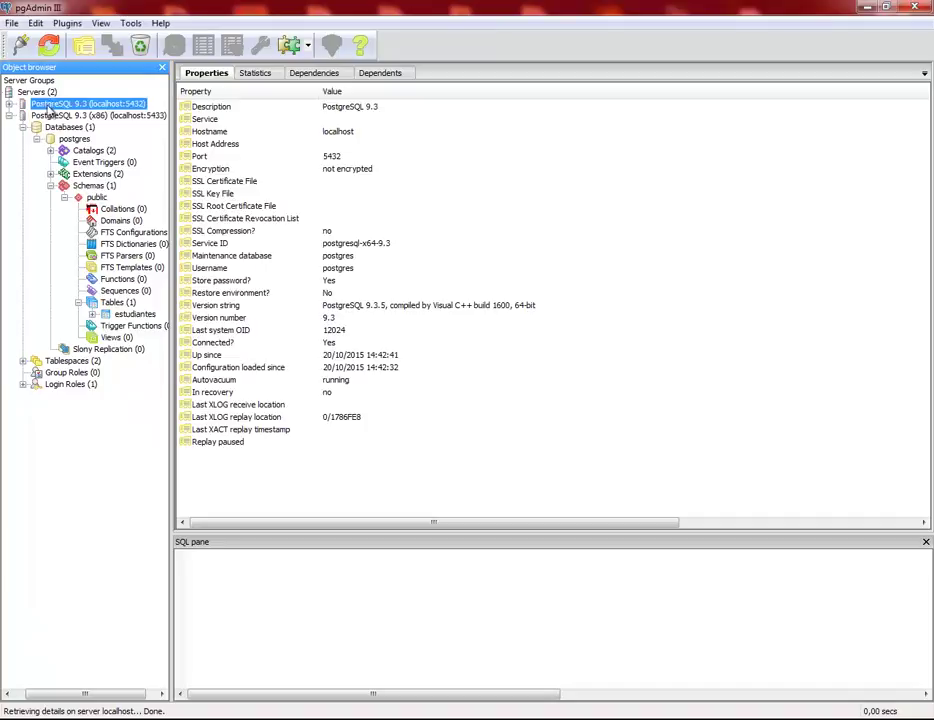
pyautogui.click(78, 302)
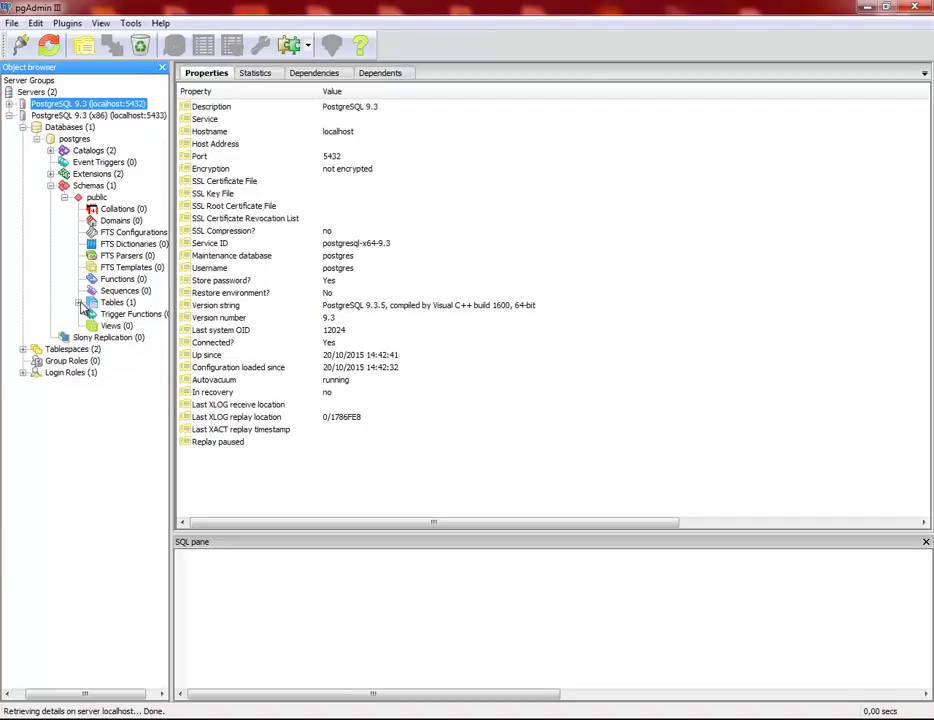
pyautogui.click(79, 303)
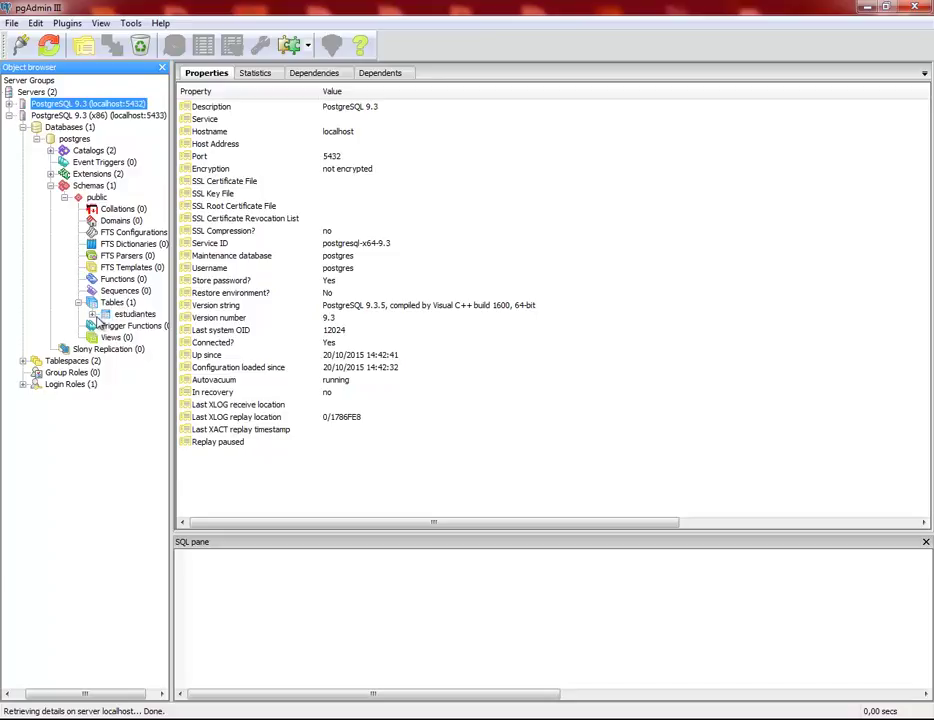
pyautogui.click(93, 315)
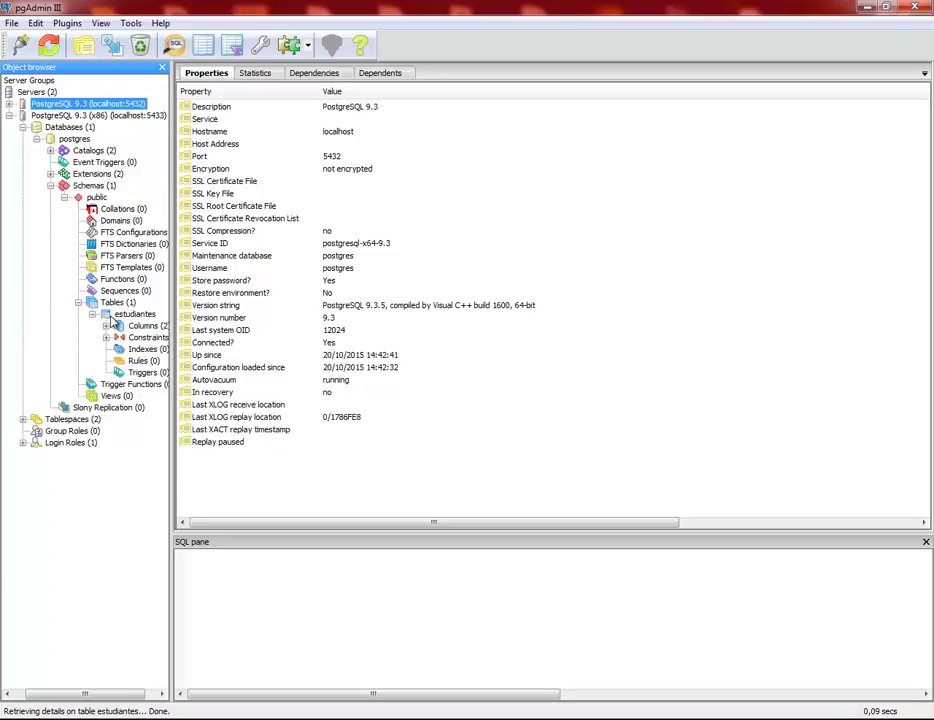
pyautogui.click(106, 326)
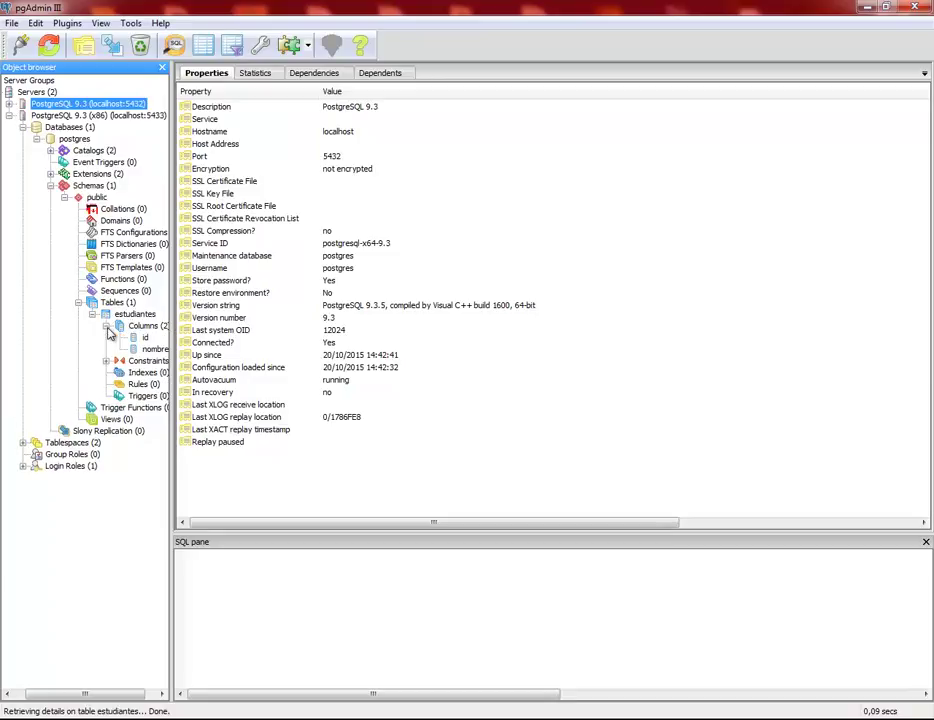
pyautogui.click(145, 338)
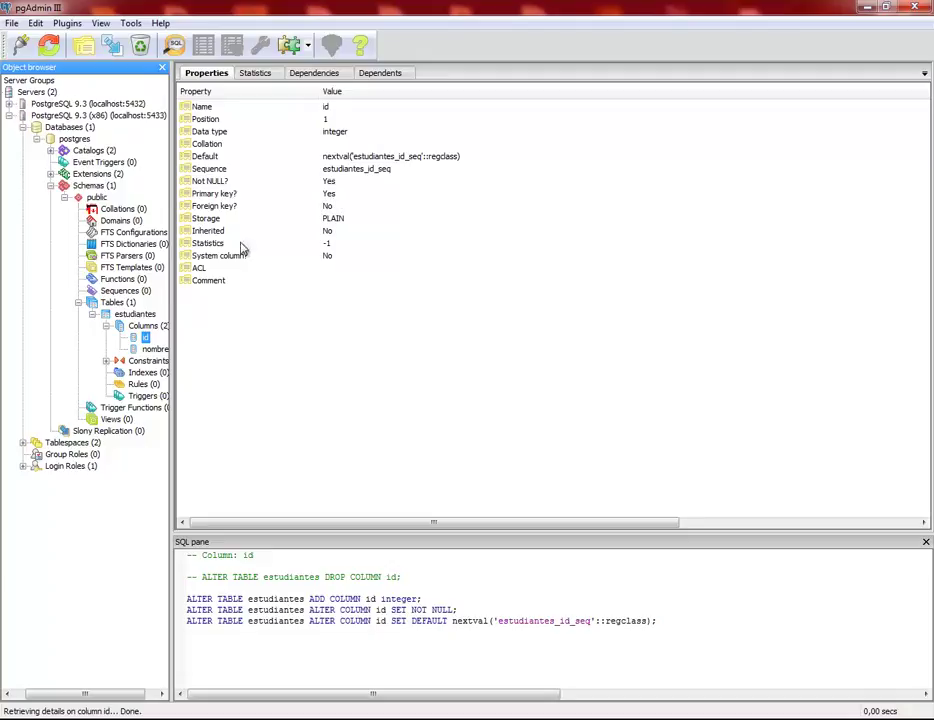
pyautogui.click(156, 349)
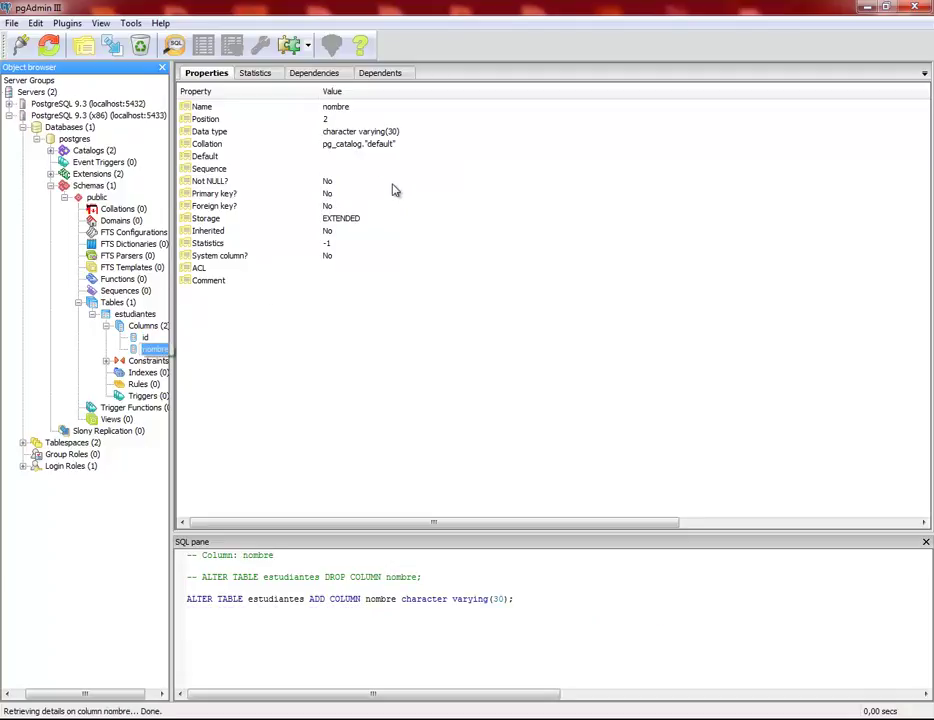